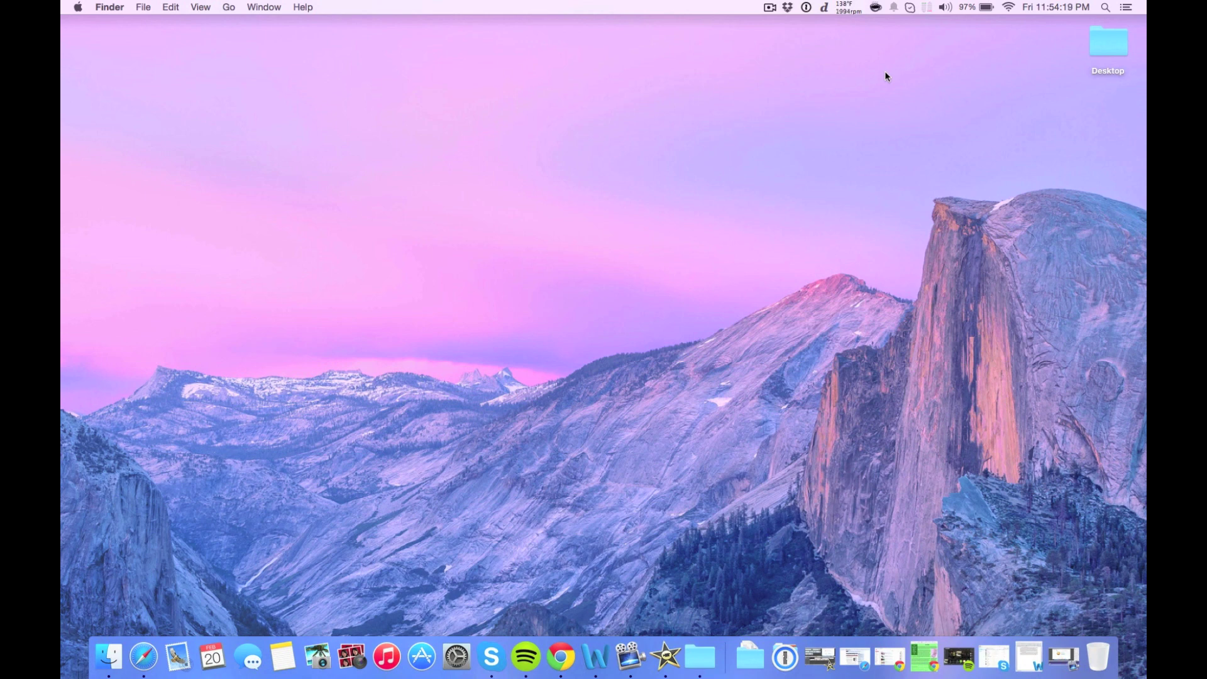
Step: Open Spotlight search to look for HyperDock
key("super+space")
Step: Launch HyperDock from Spotlight and preview the Safari and Chrome Dock windows
type("hyper")
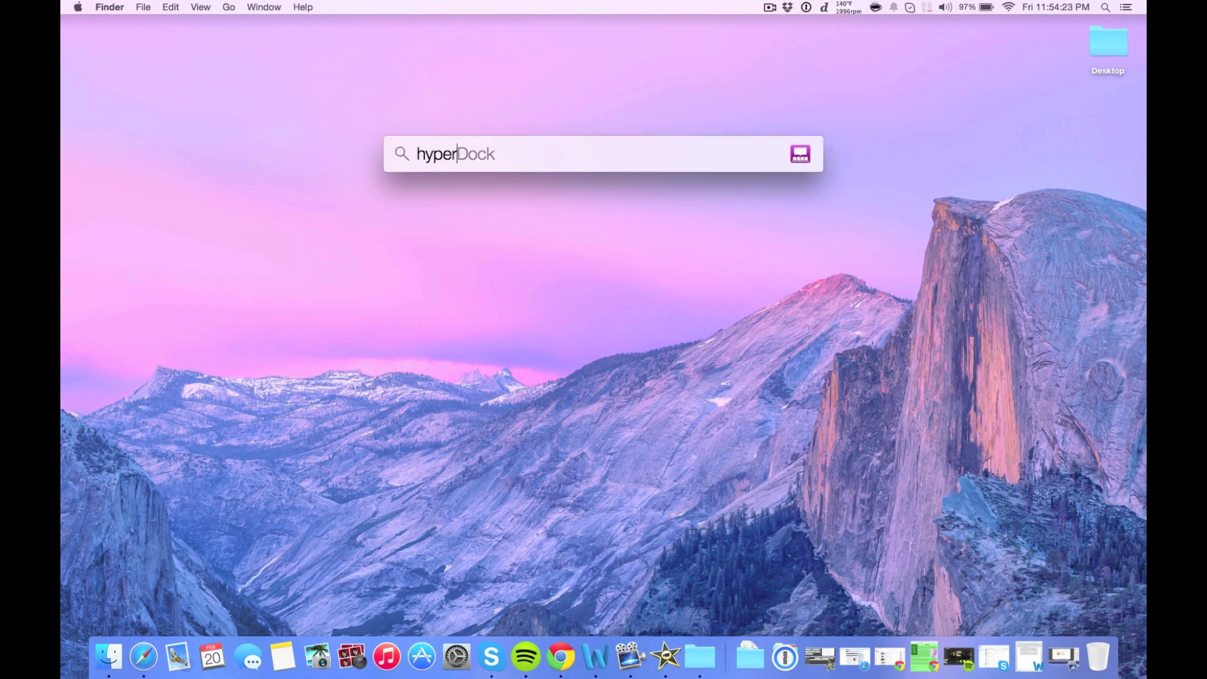
key("Return")
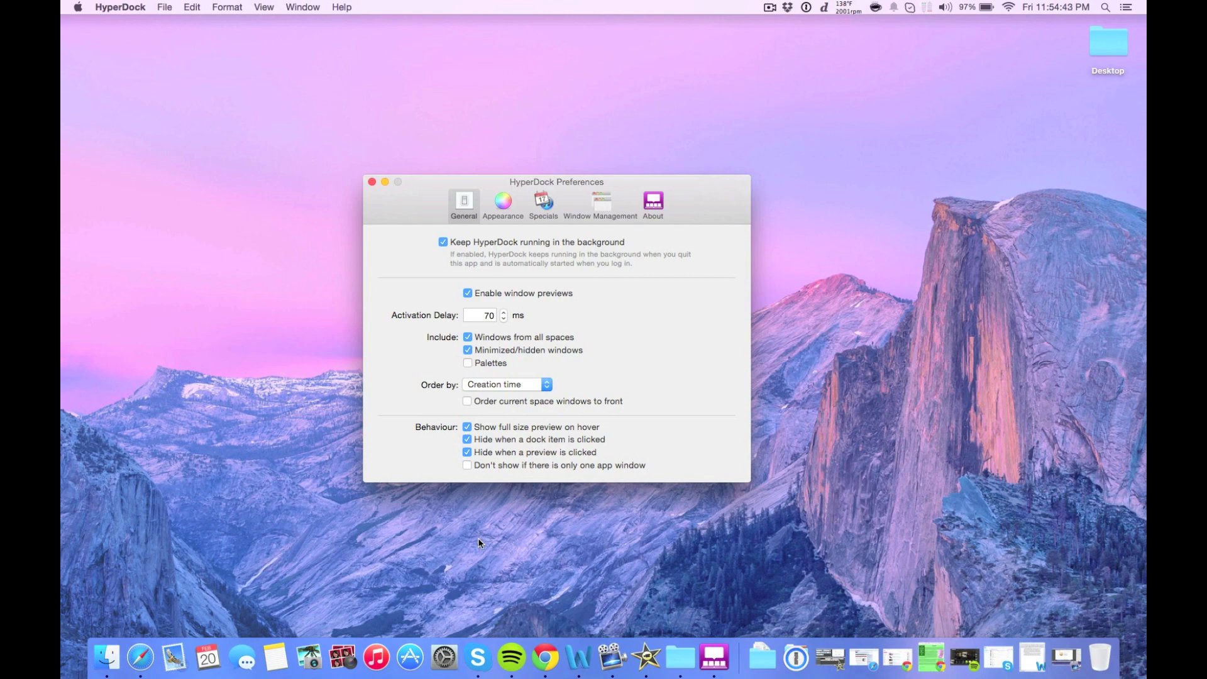
mouse_move(142, 656)
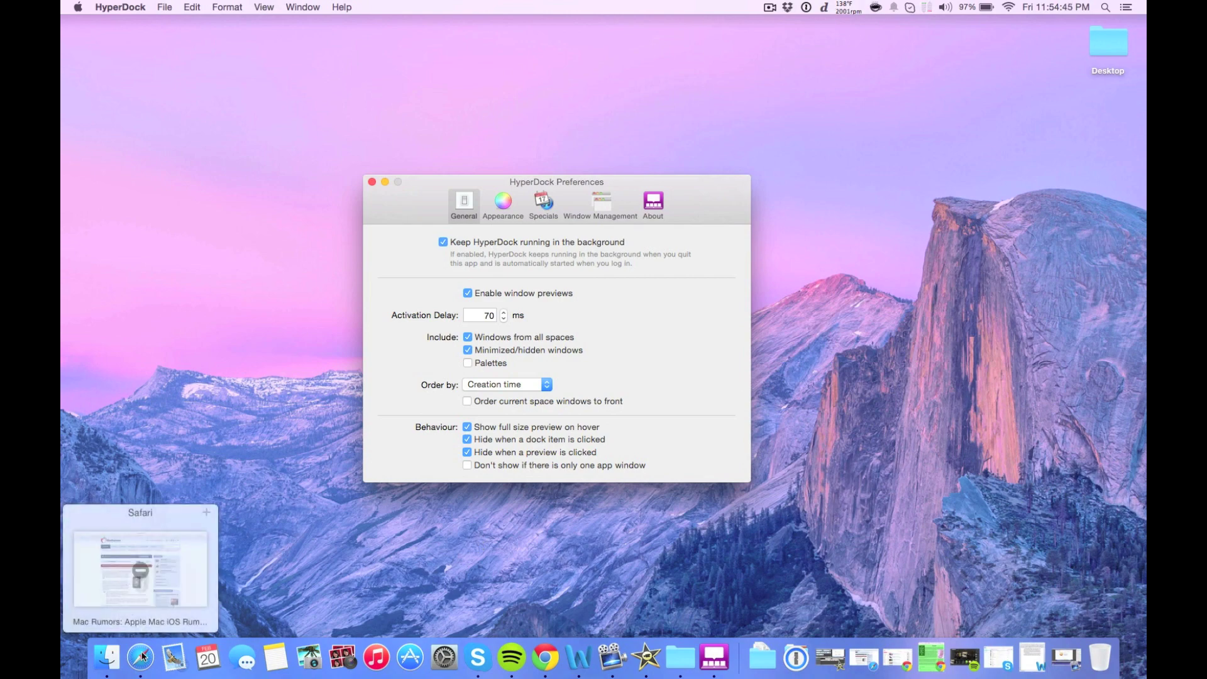
mouse_move(544, 660)
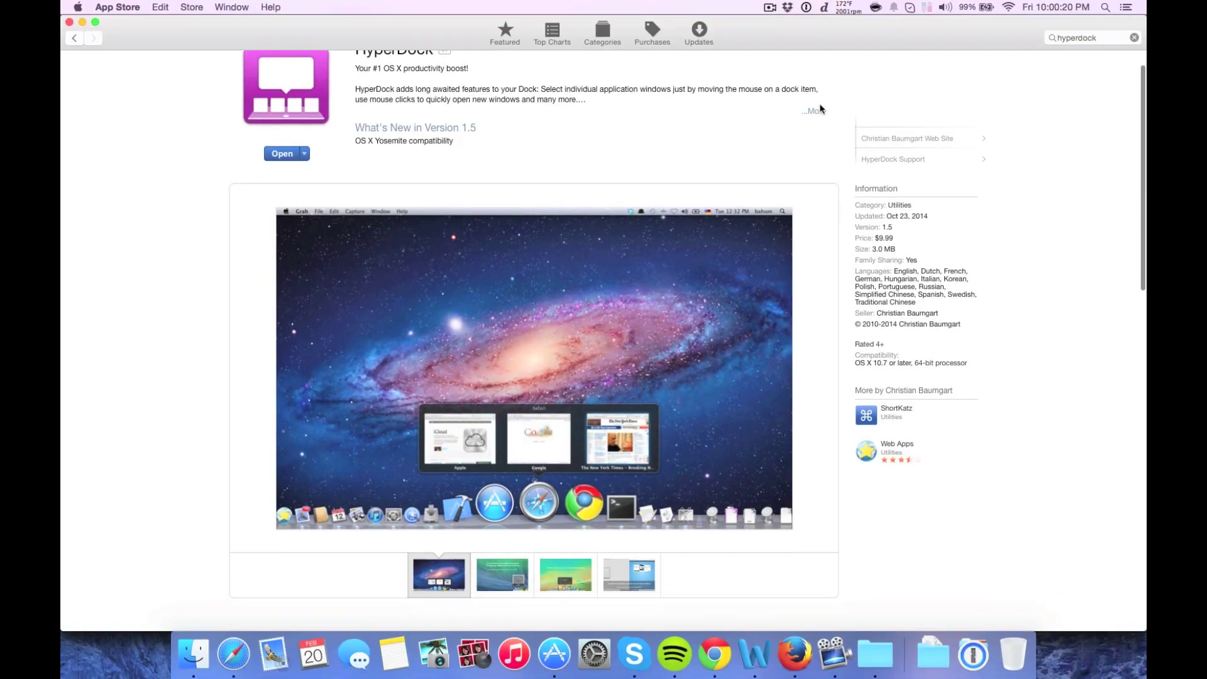
Step: Browse HyperDock's store screenshots (Calendar events, Window Snapping) and expand the full description
scroll(820, 110, "down", 5)
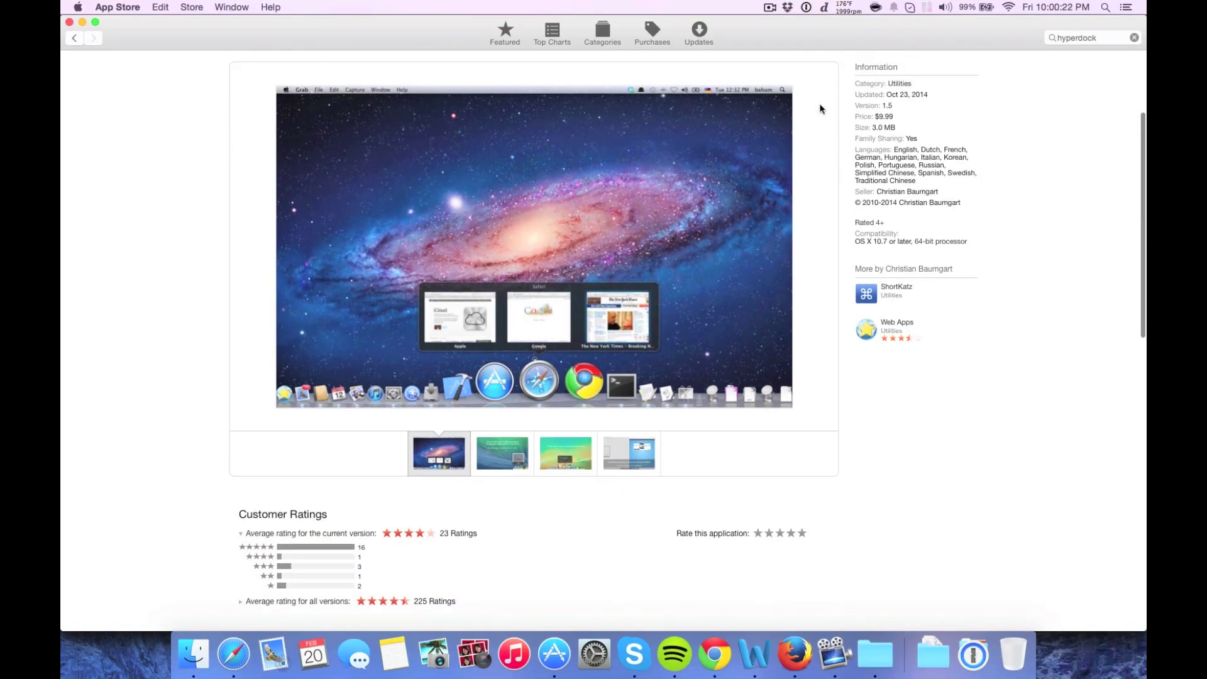
scroll(820, 109, "up", 6)
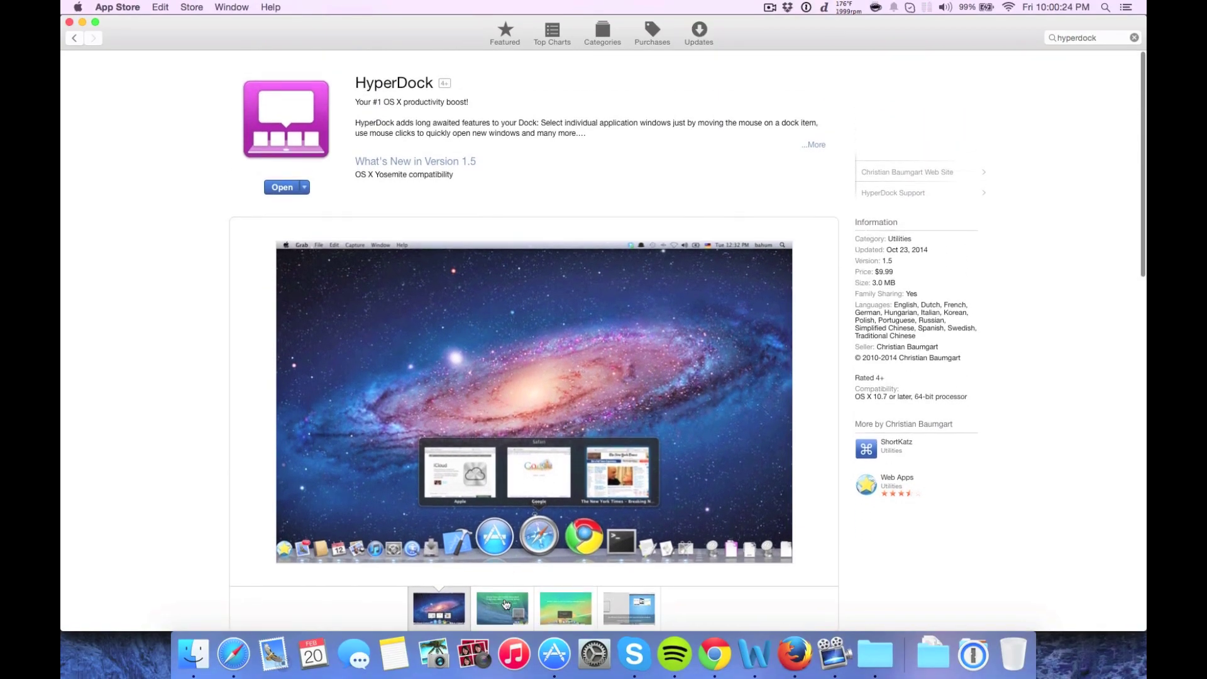
left_click(505, 604)
left_click(579, 607)
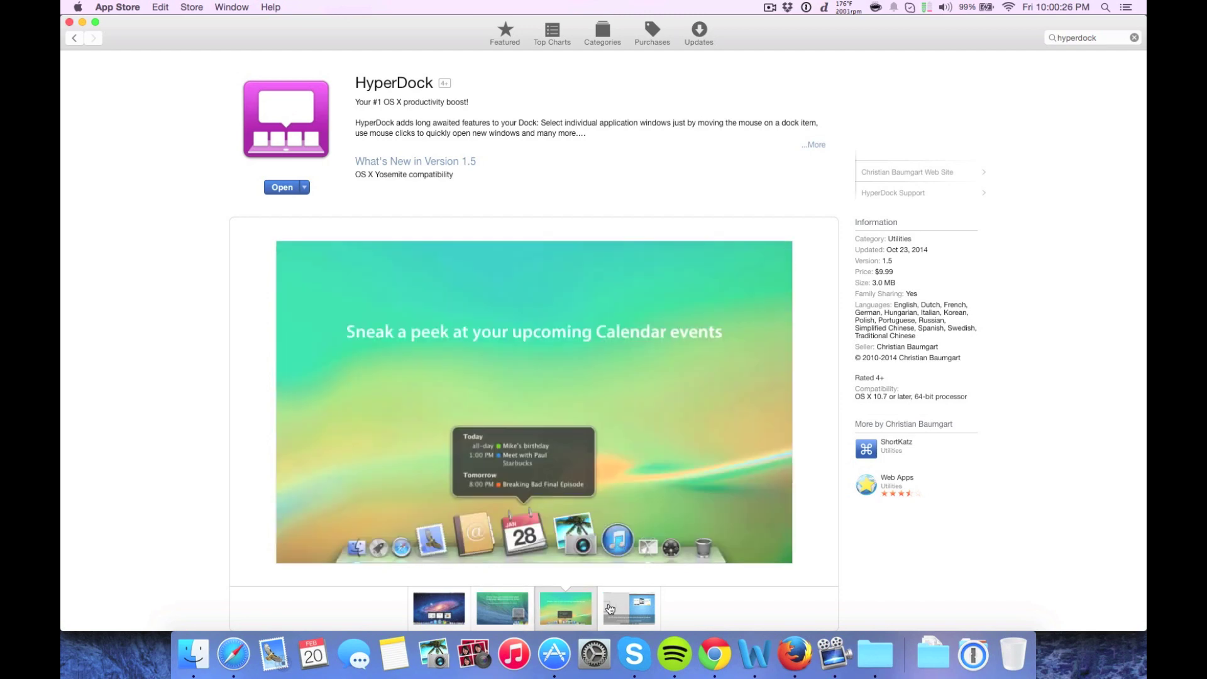
left_click(624, 610)
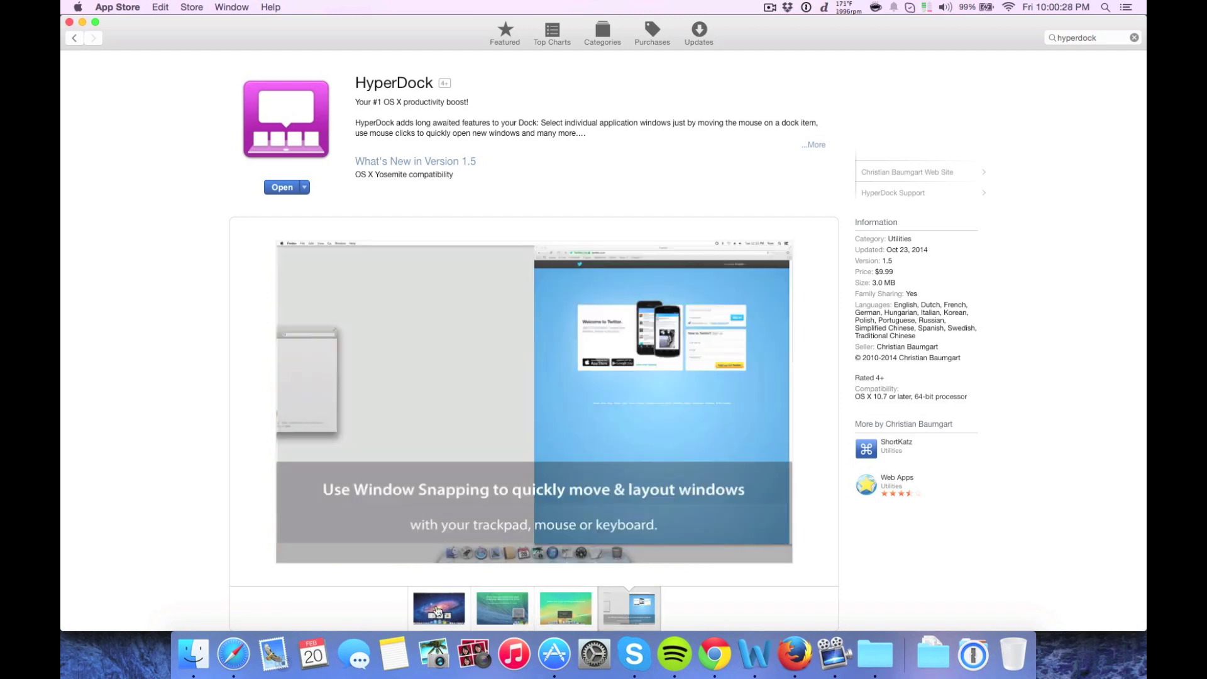
left_click(438, 610)
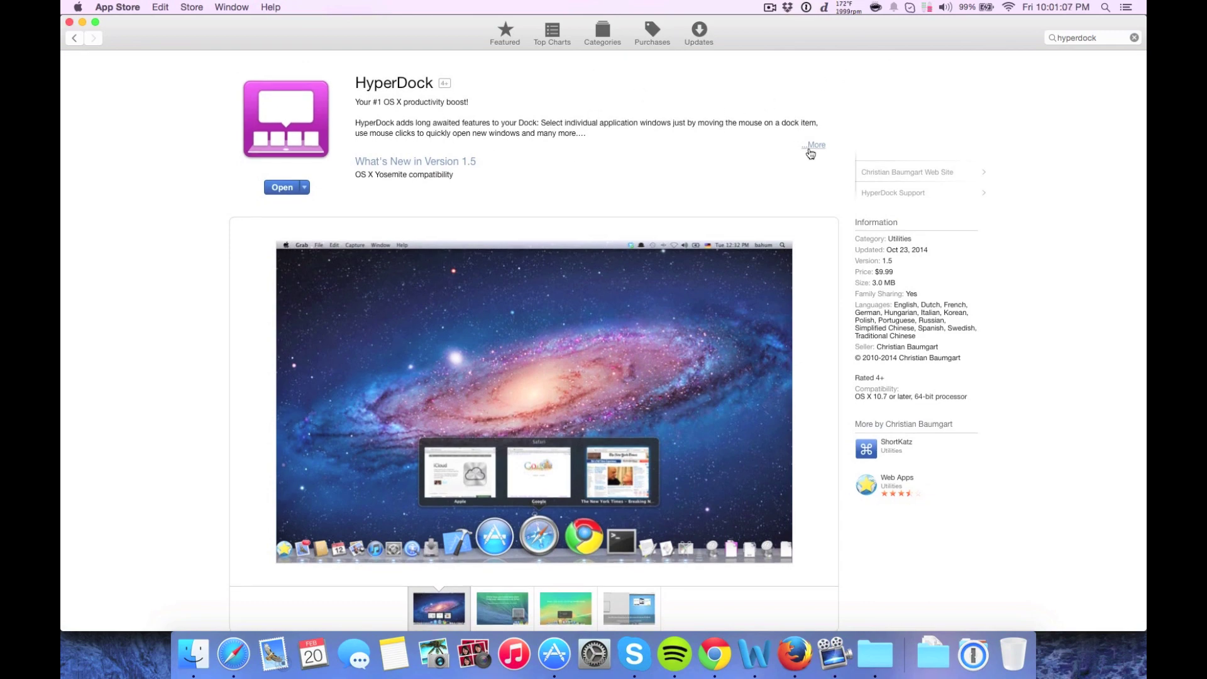
left_click(812, 146)
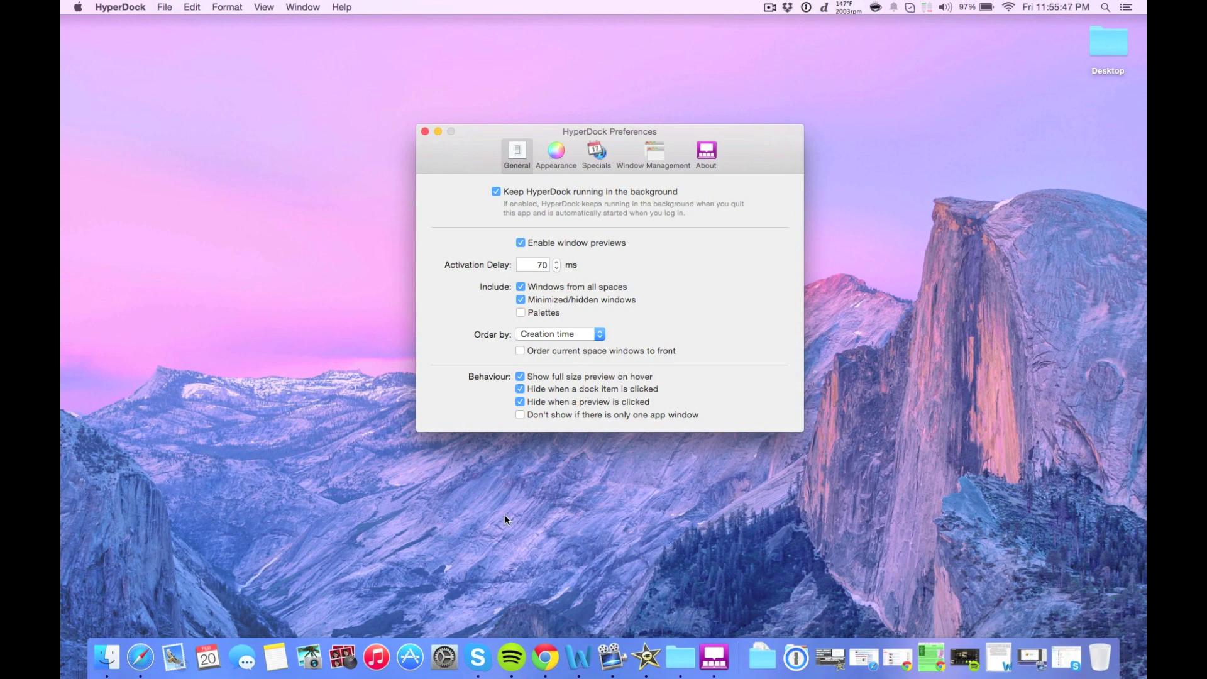
mouse_move(545, 671)
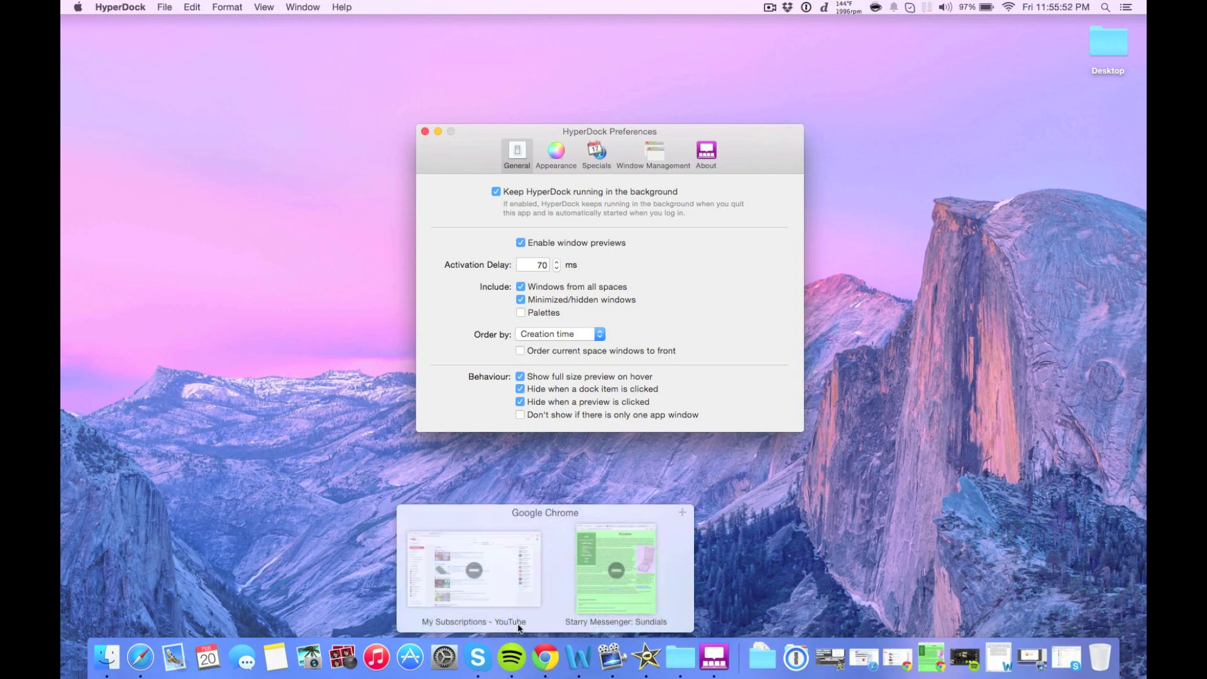
mouse_move(148, 651)
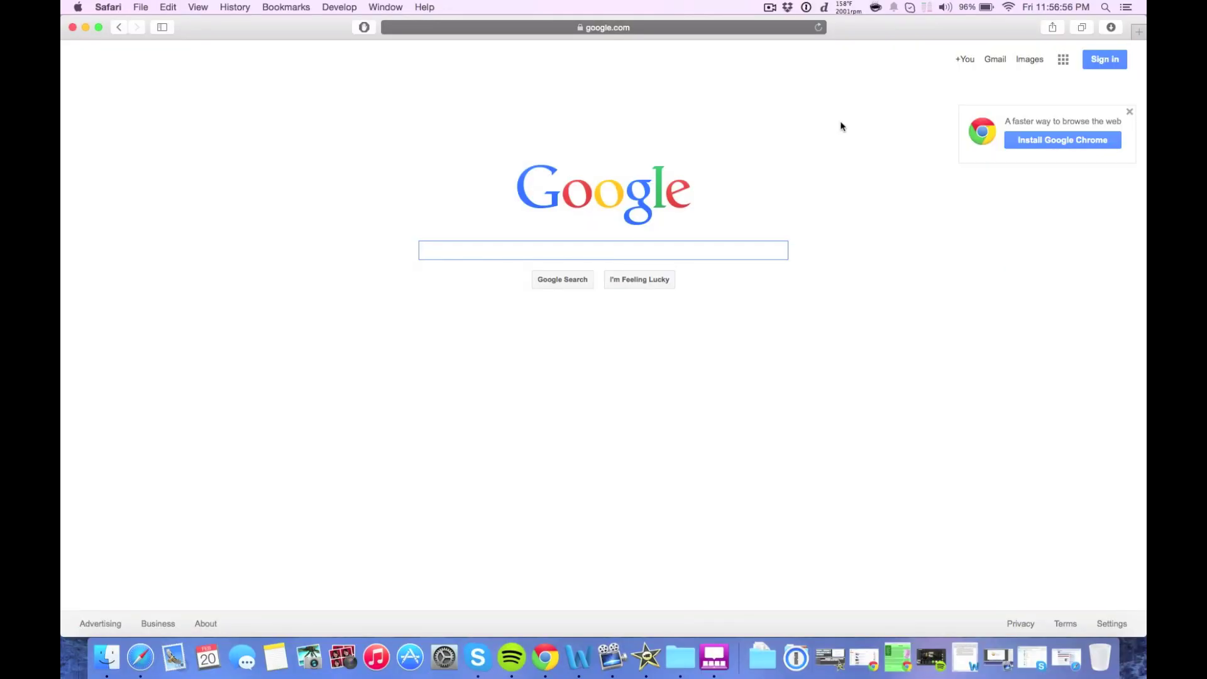
left_click_drag(912, 35, 1144, 215)
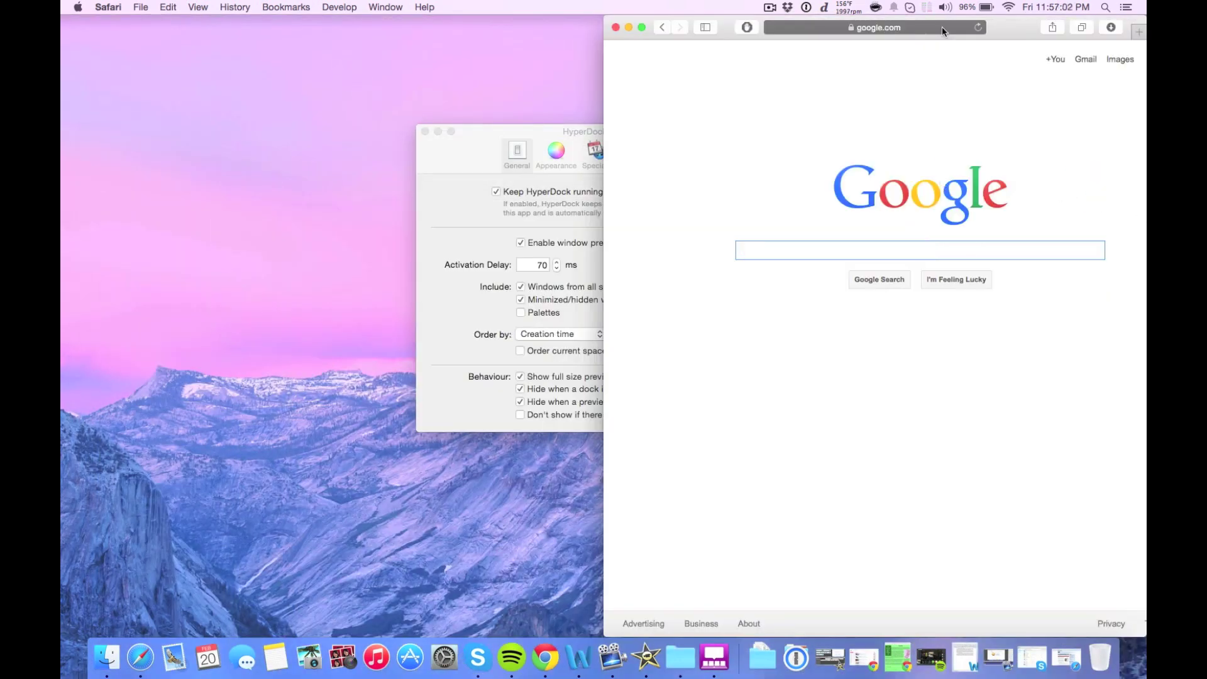
left_click_drag(1012, 27, 69, 181)
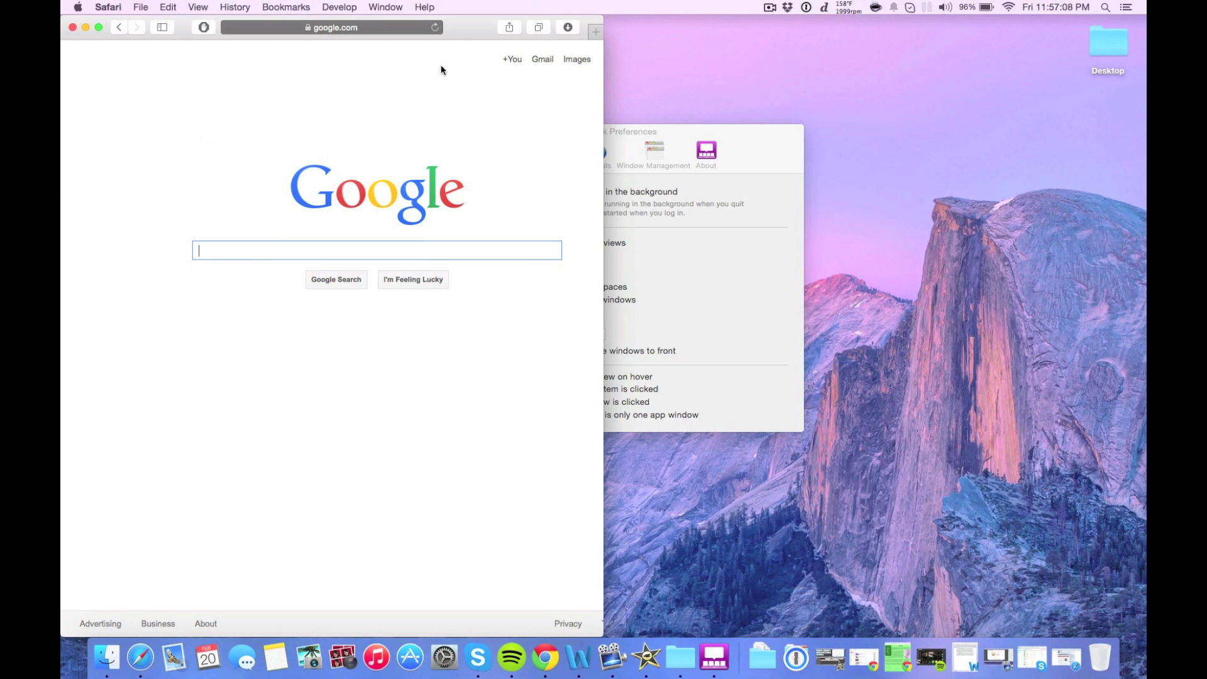
double_click(471, 25)
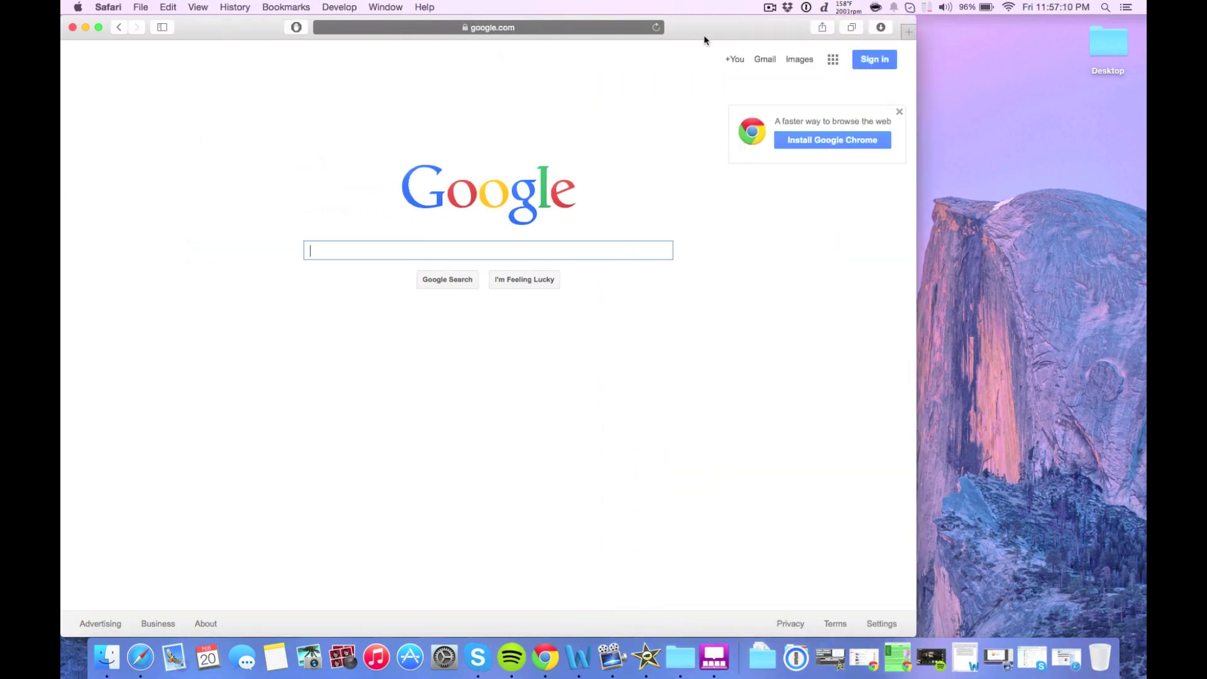
left_click_drag(763, 37, 699, 677)
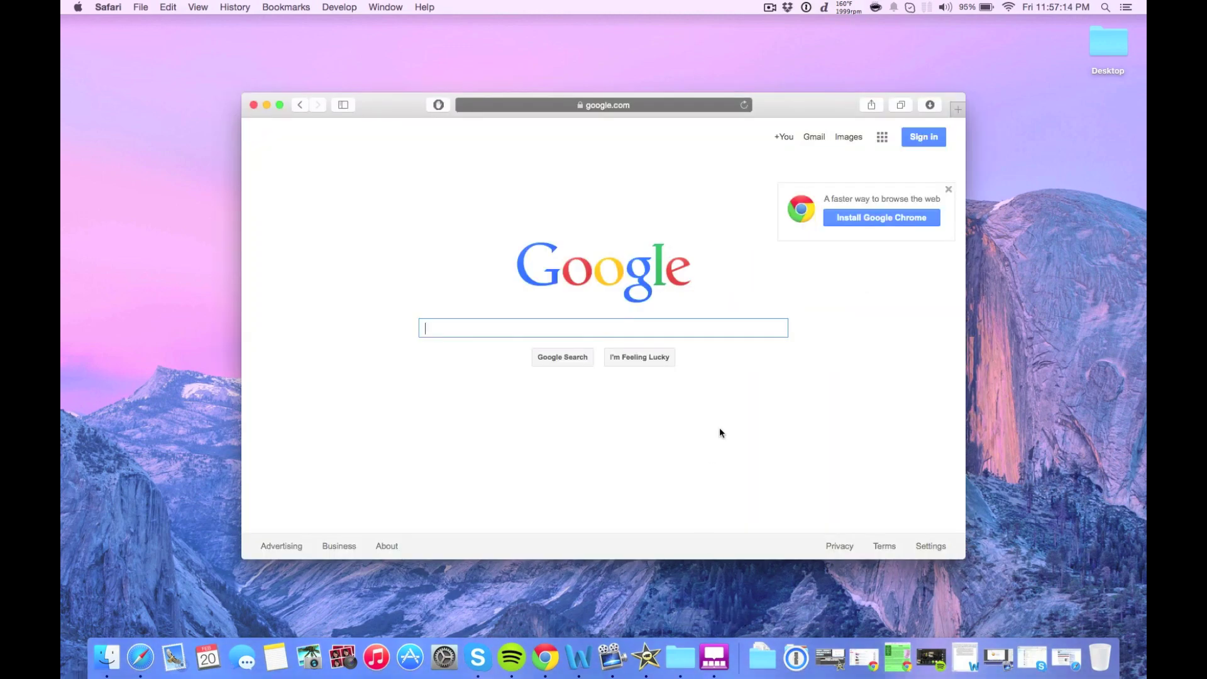
left_click_drag(815, 104, 823, 5)
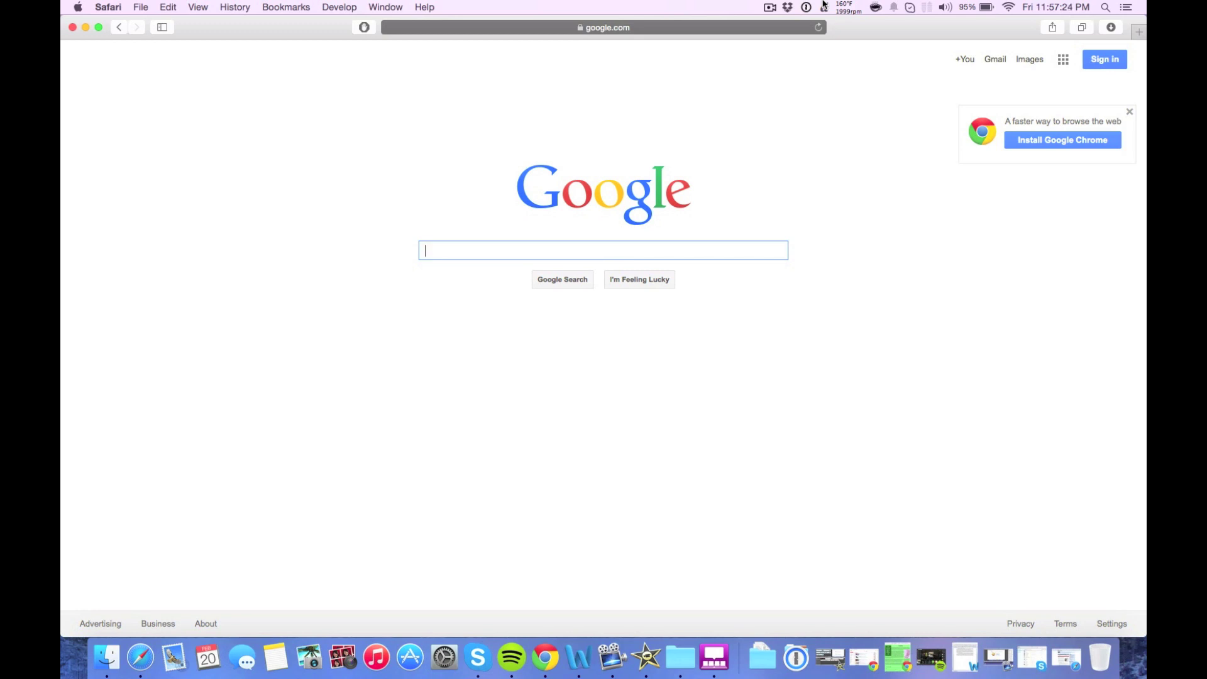
Step: Minimize the browser, then tour HyperDock's Appearance, Specials, Window Management, About and General tabs
left_click(85, 27)
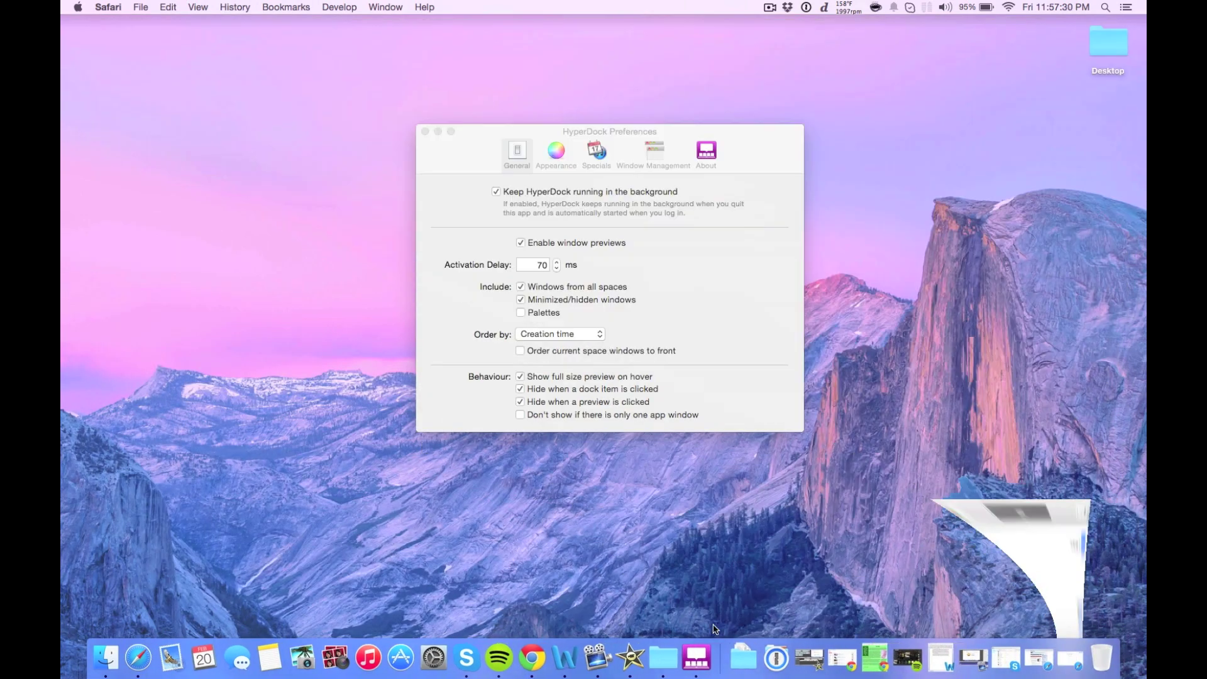
left_click(670, 157)
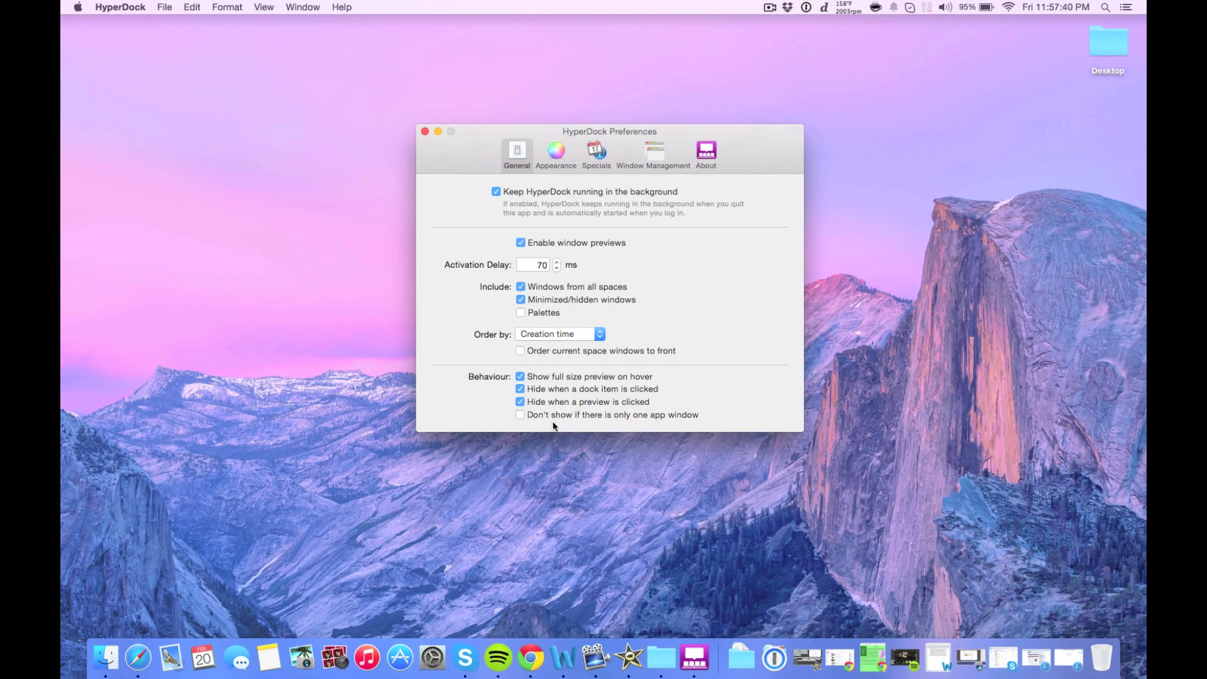
left_click(556, 154)
left_click(605, 156)
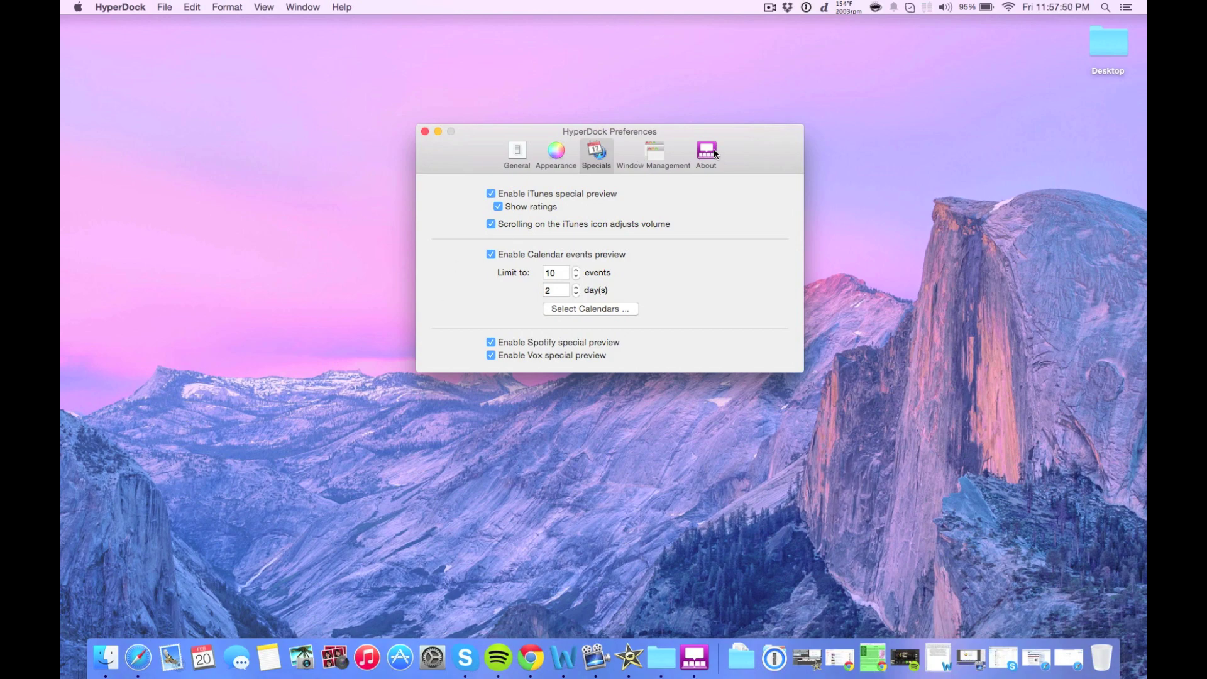
left_click(651, 157)
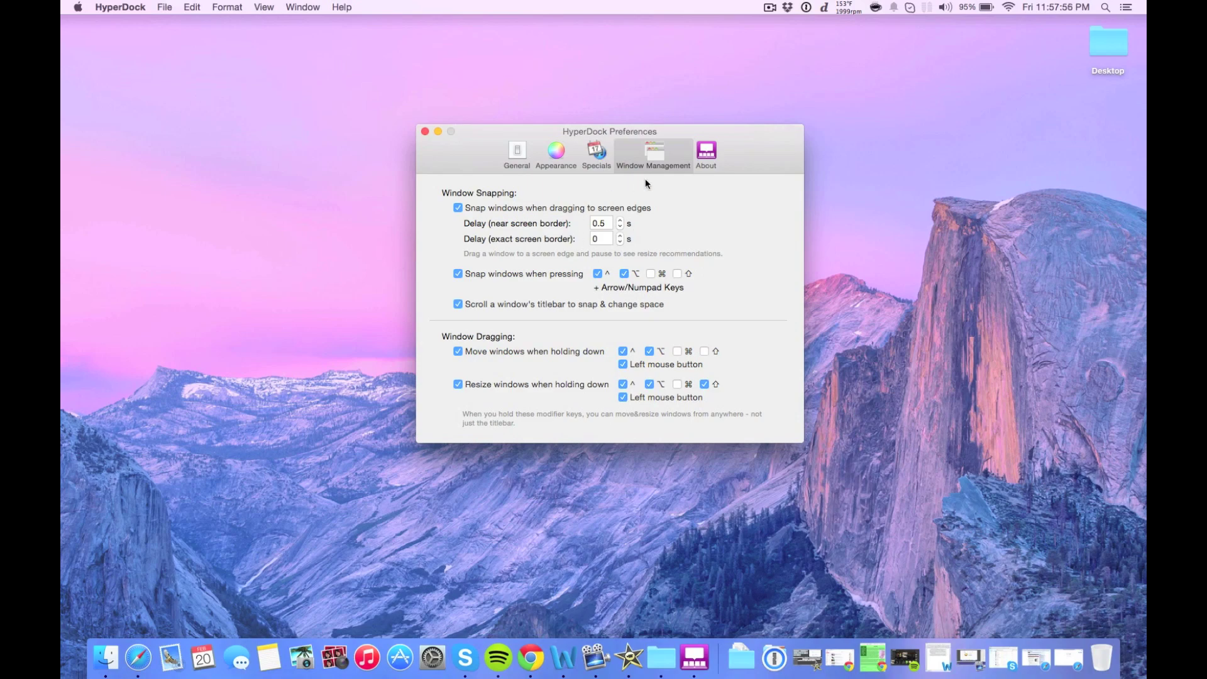
left_click(704, 153)
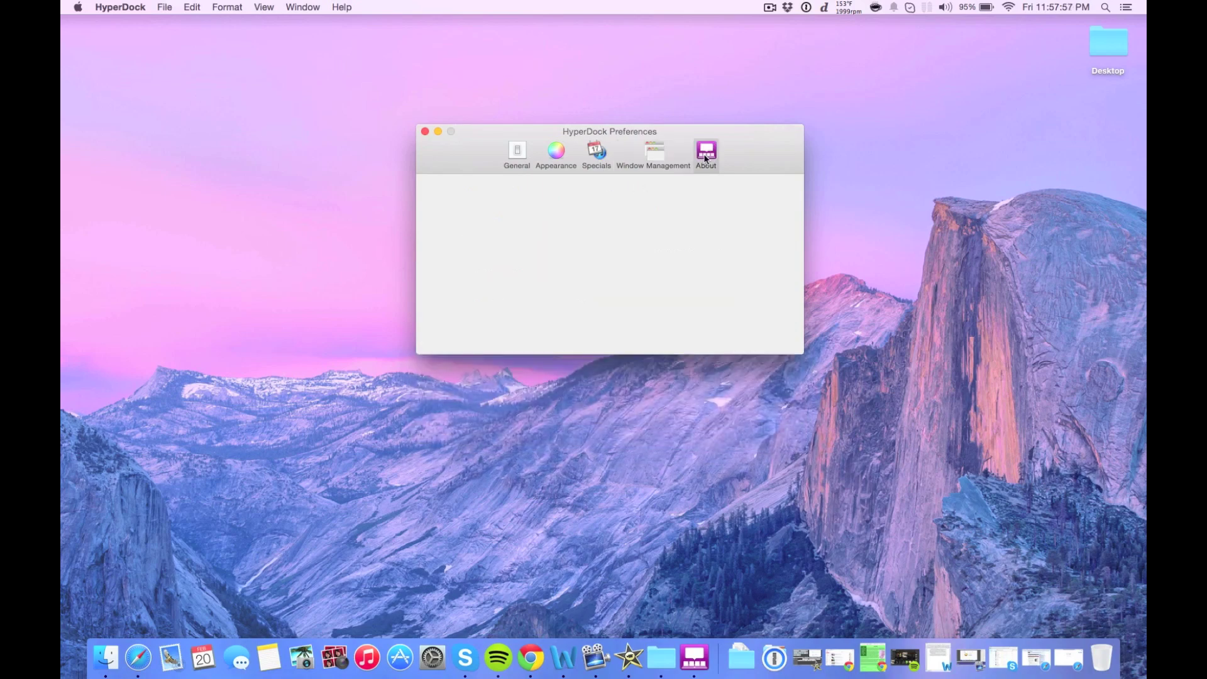
left_click(521, 154)
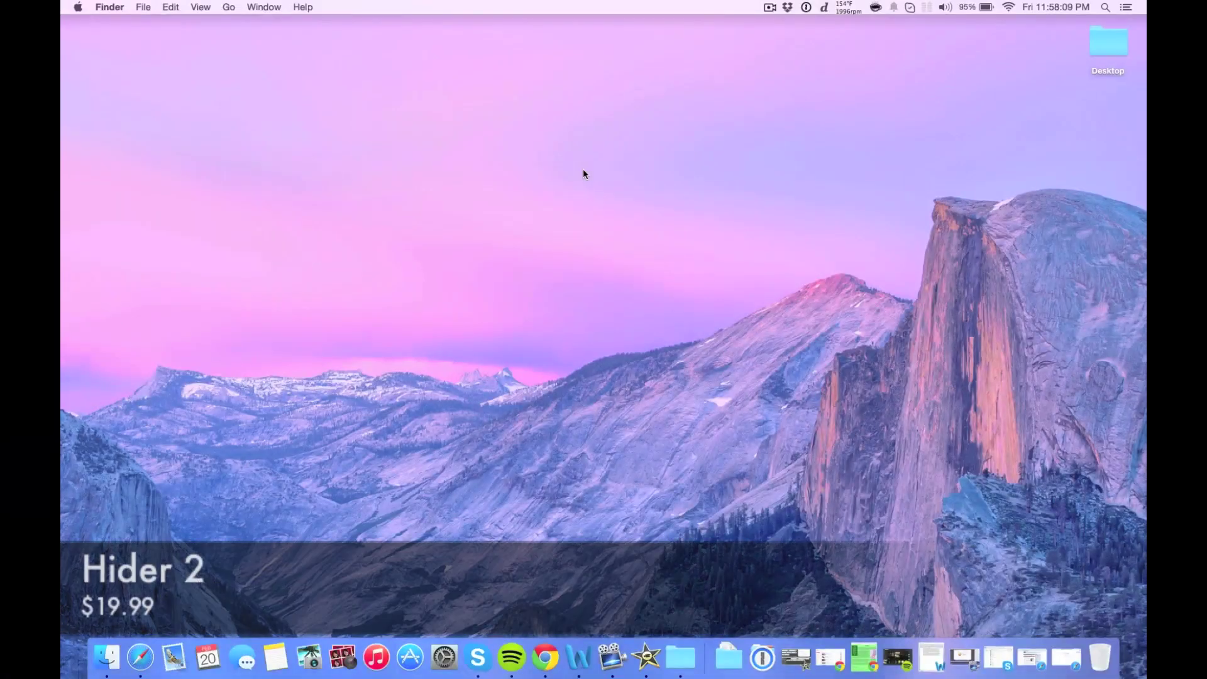
Step: Search Spotlight for Hider 2 and launch it
key("super+space")
key("Escape")
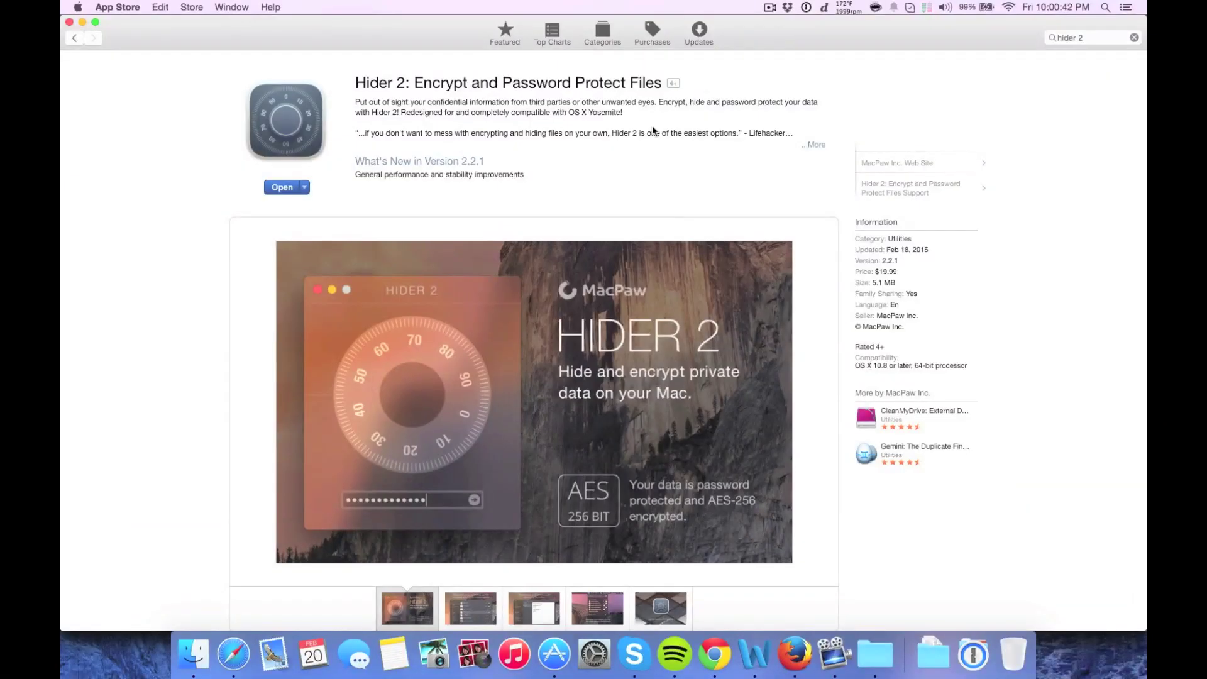
Step: View the Hider 2 screenshots (folders and tags, menu-bar assistant, Yosemite), ending on the lock image
scroll(651, 126, "down", 6)
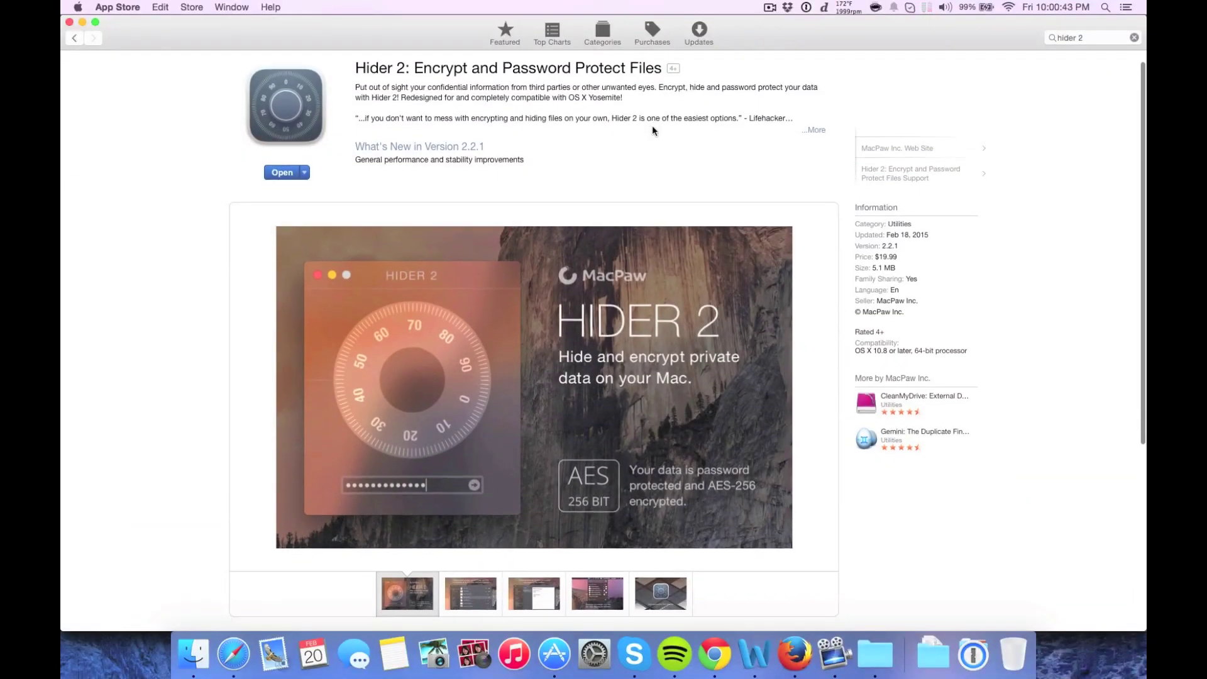
scroll(651, 127, "up", 6)
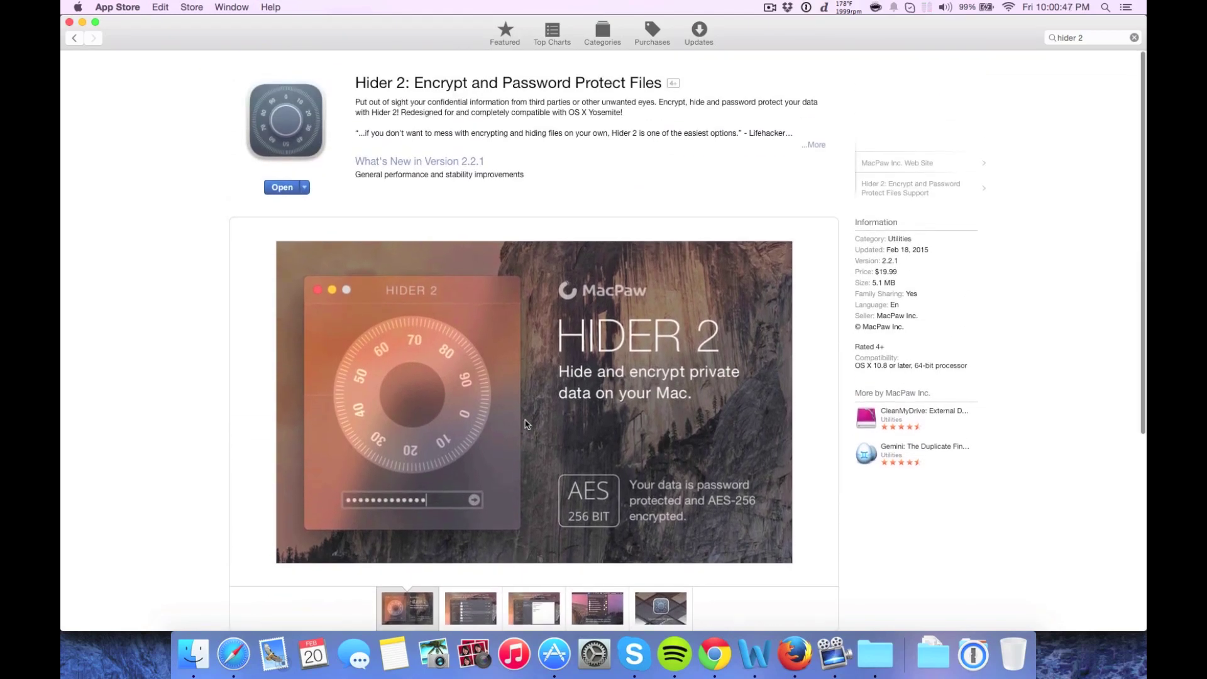
left_click(479, 598)
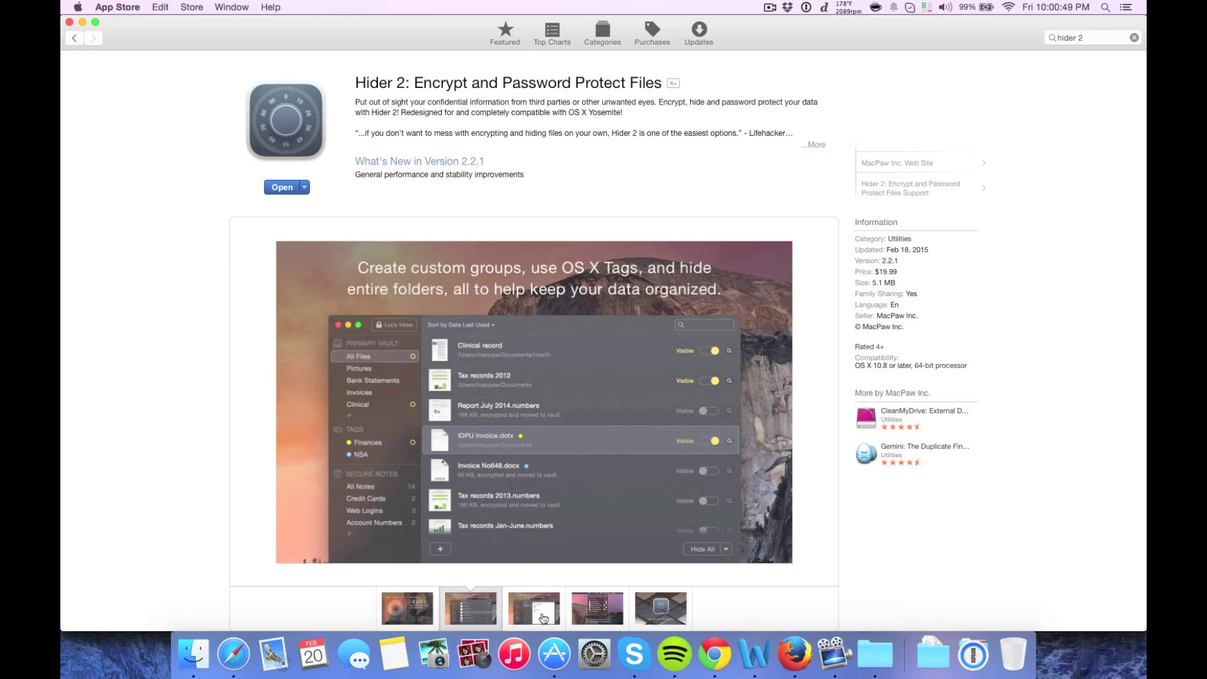
left_click(545, 618)
left_click(603, 616)
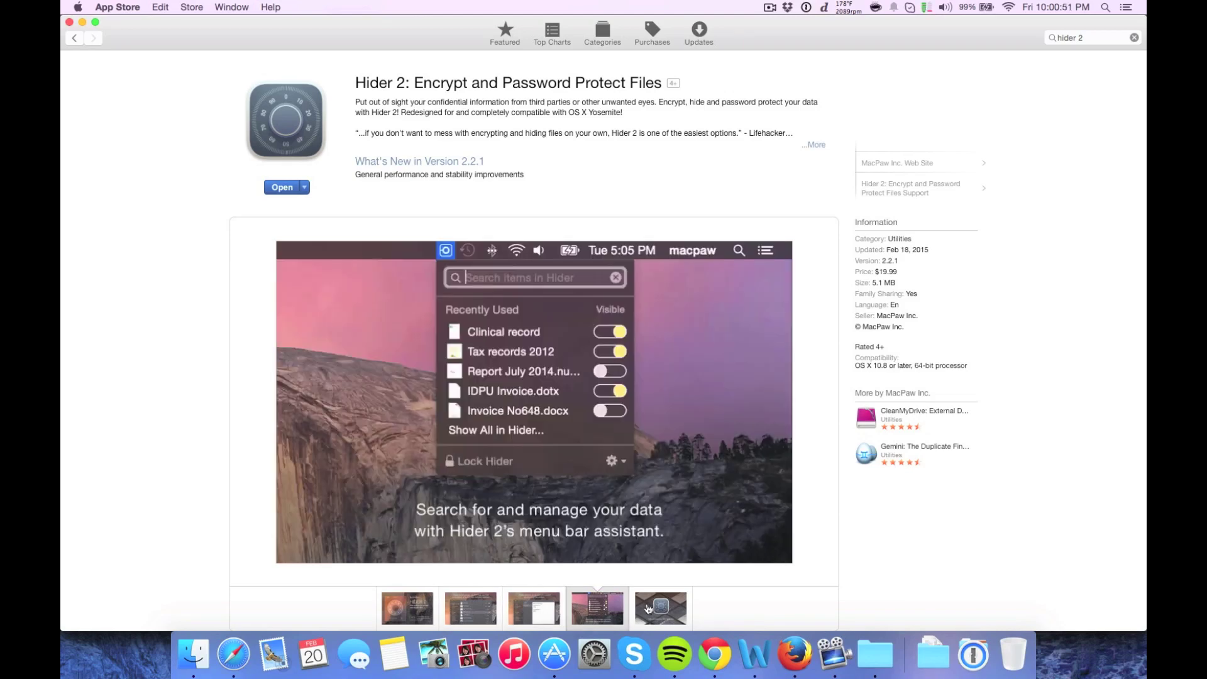
left_click(666, 617)
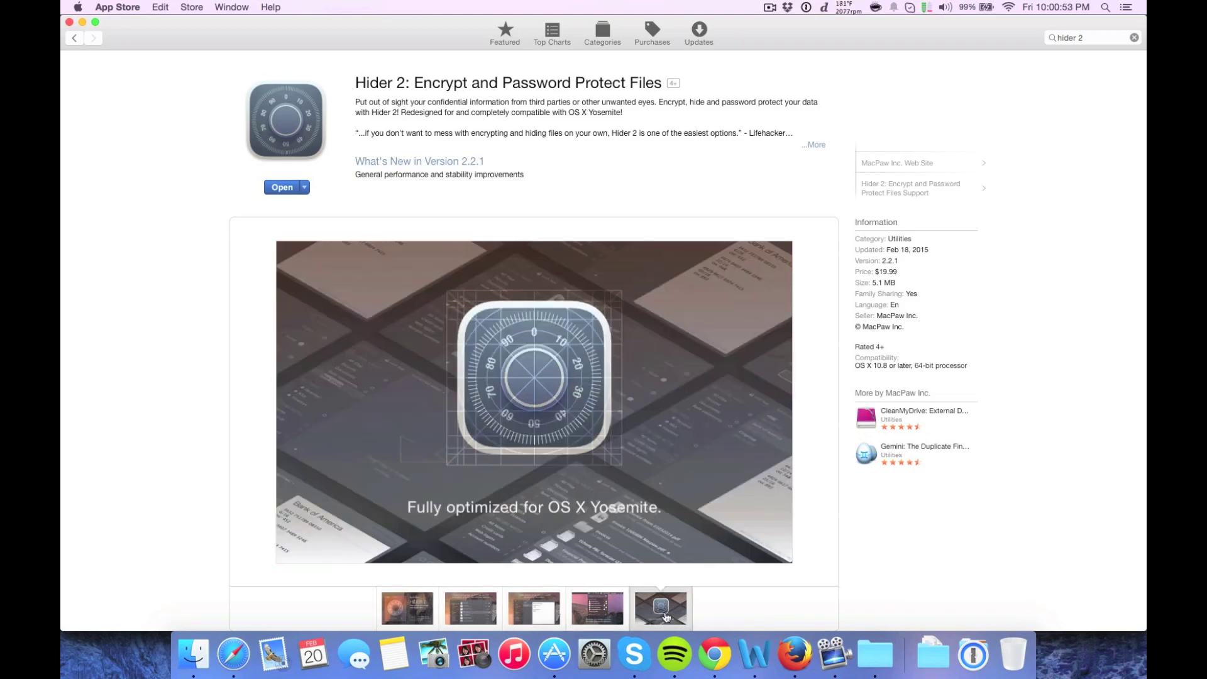
left_click(413, 614)
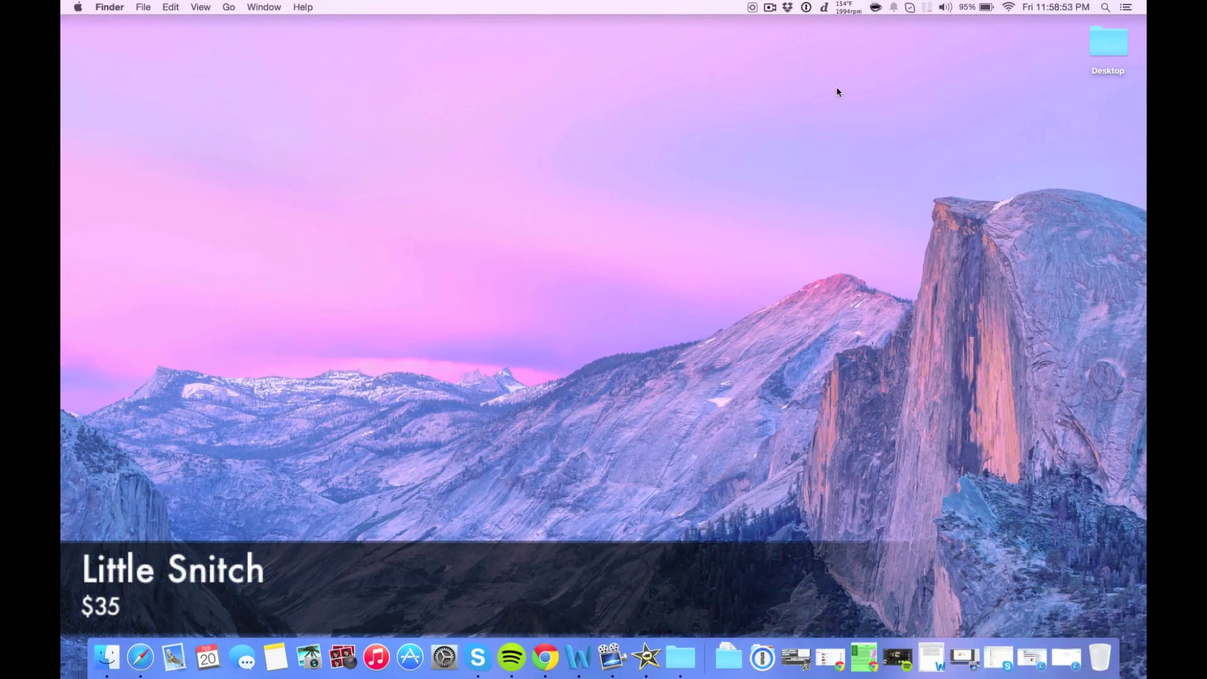
Step: Open the Little Snitch Network Monitor from its menu-bar icon
left_click(926, 6)
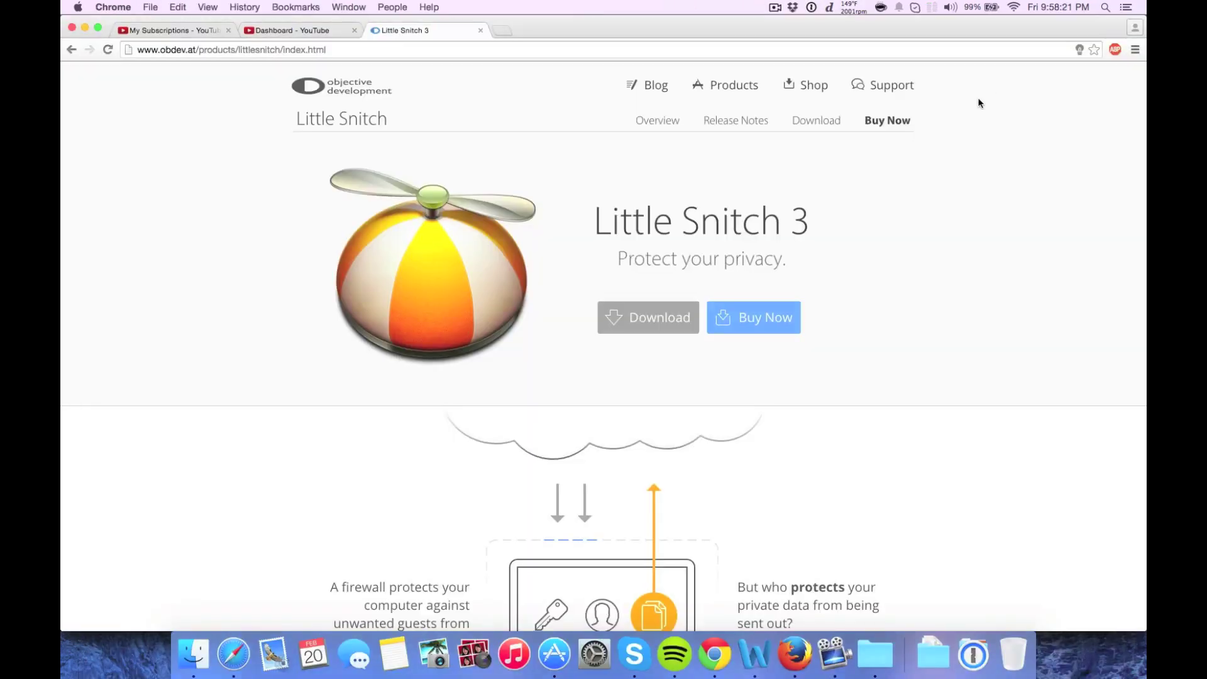
Step: Scroll through the Little Snitch 3 site, return to the top, and open the Buy Now order page
scroll(978, 103, "down", 10)
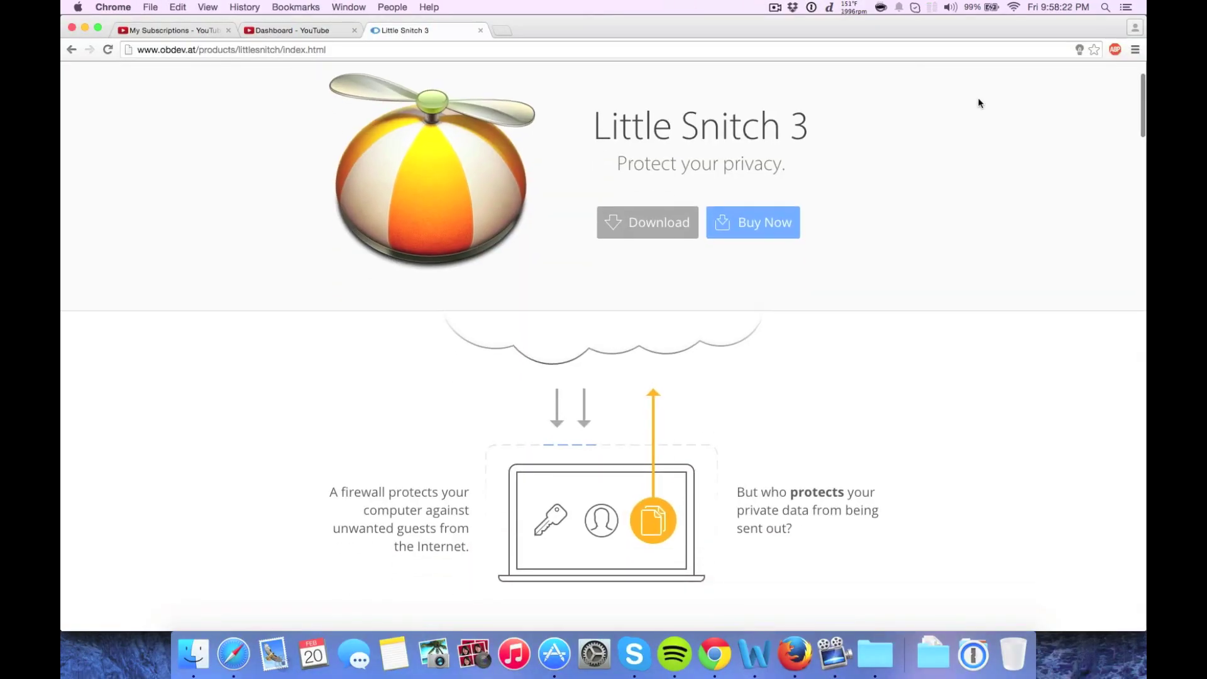
scroll(976, 119, "down", 4)
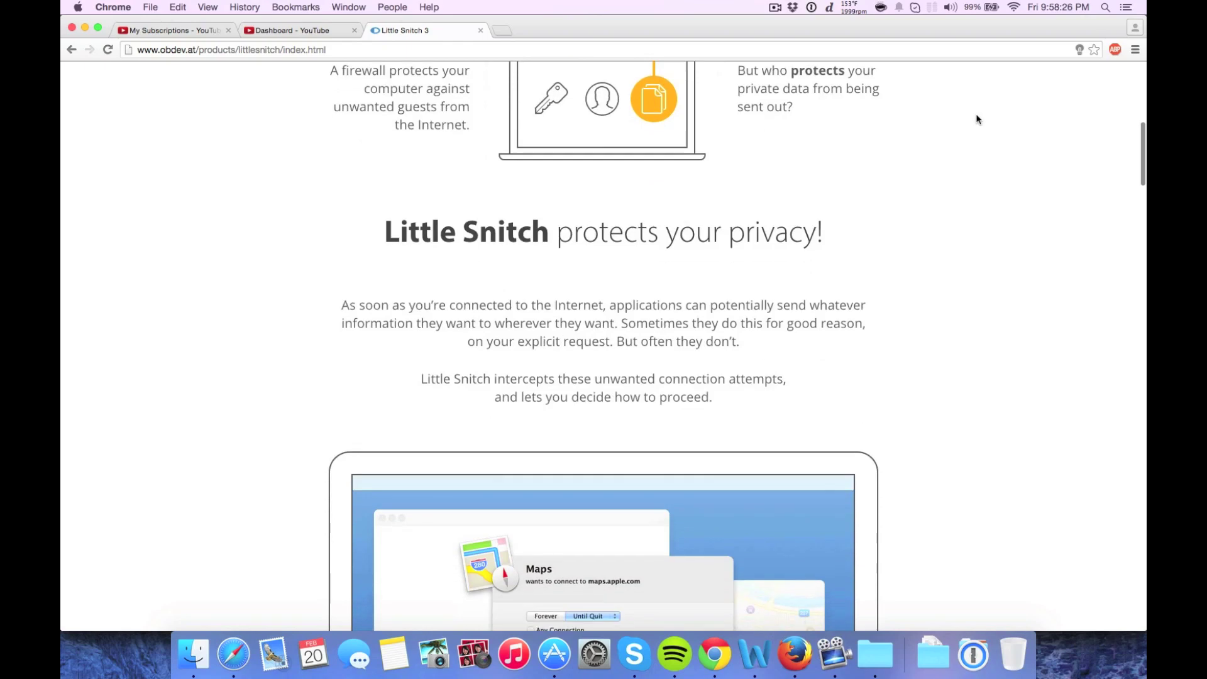
scroll(978, 194, "down", 3)
scroll(978, 198, "down", 10)
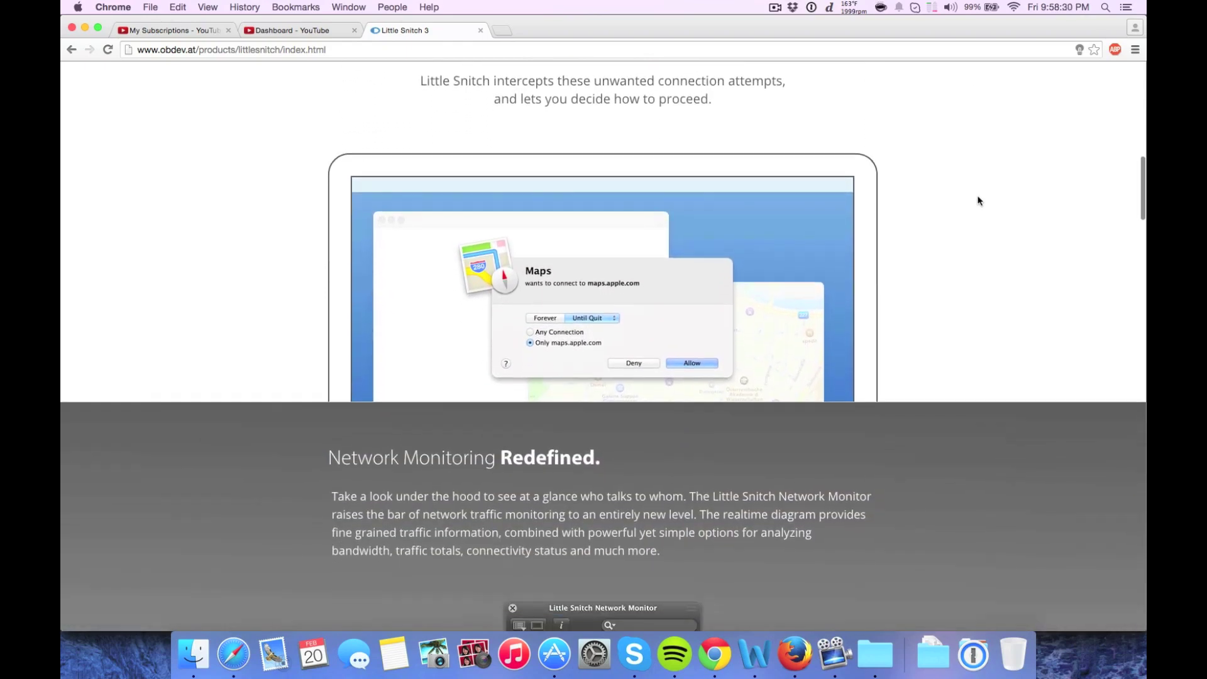
scroll(978, 210, "down", 12)
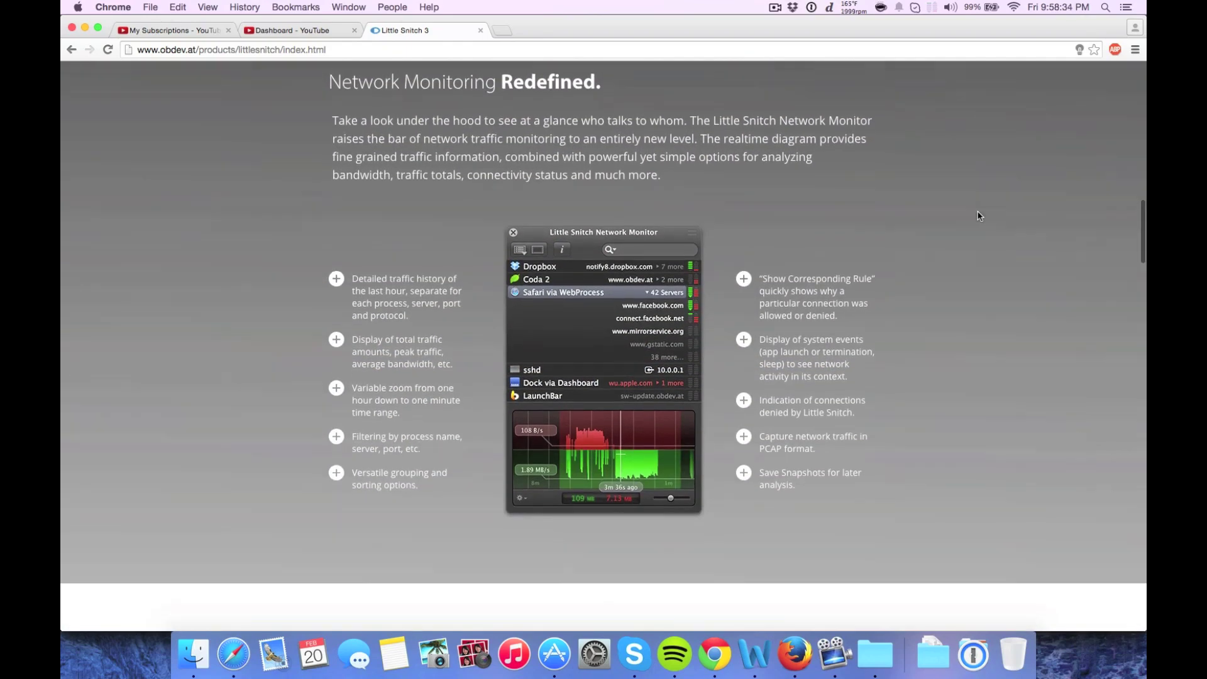
scroll(977, 233, "down", 14)
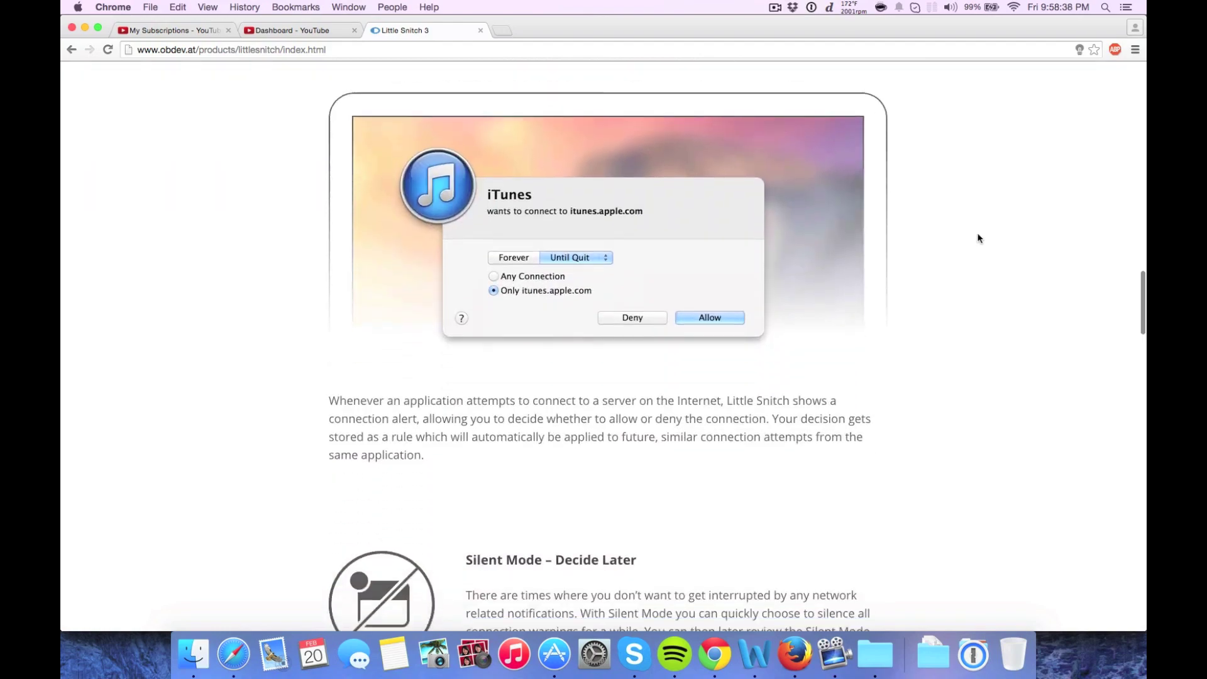
scroll(978, 264, "down", 12)
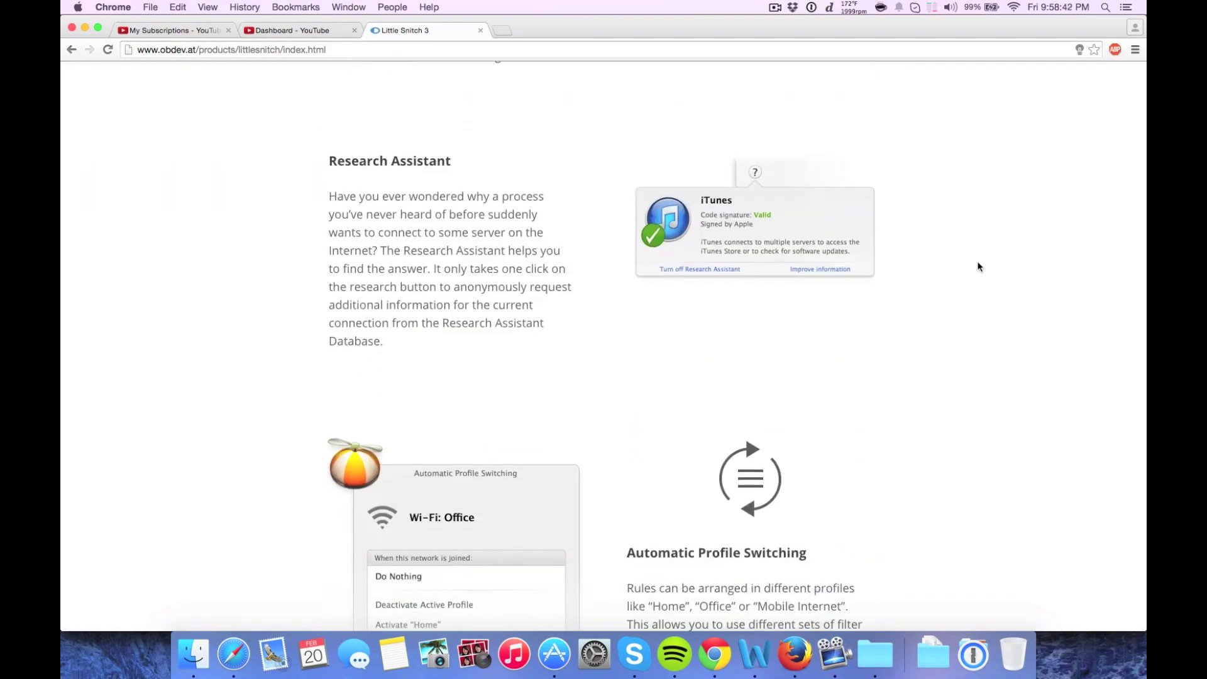
scroll(978, 266, "down", 18)
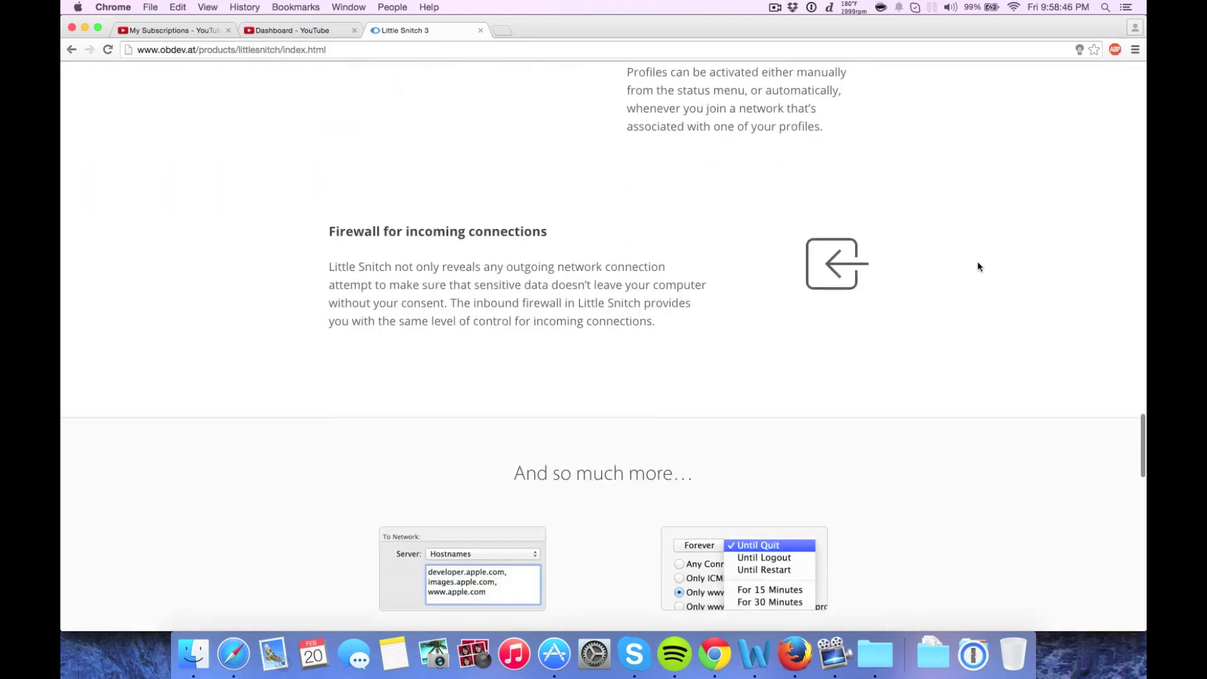
scroll(976, 291, "down", 16)
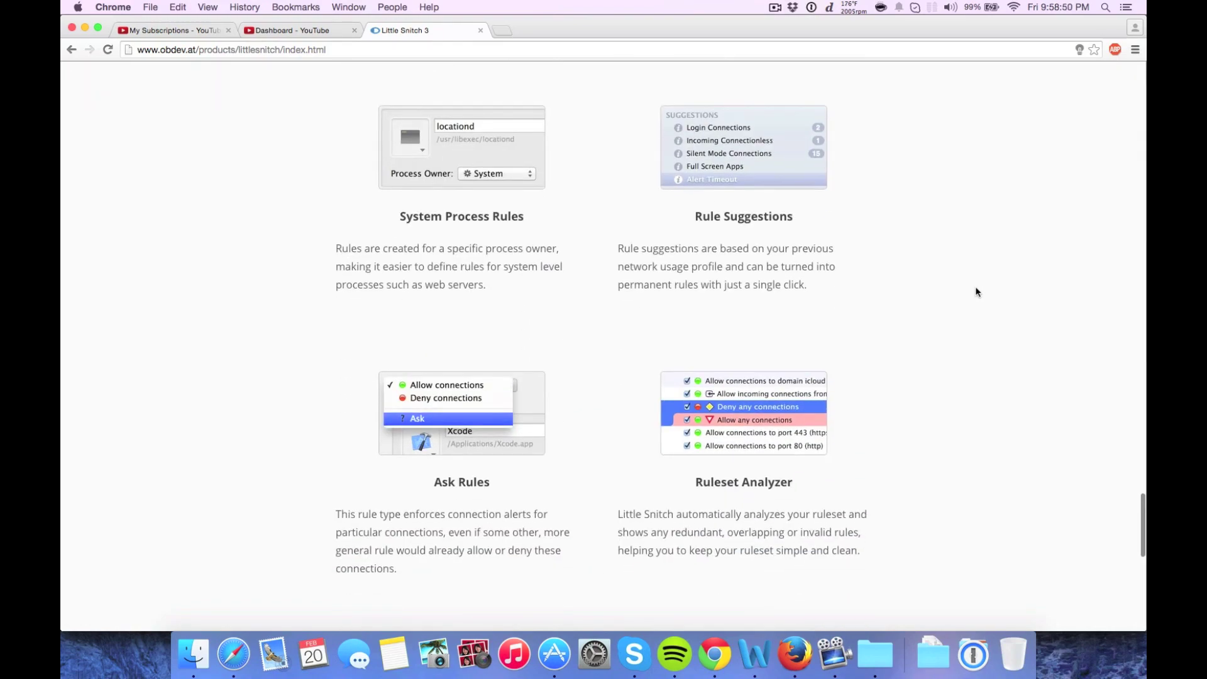
scroll(974, 291, "down", 3)
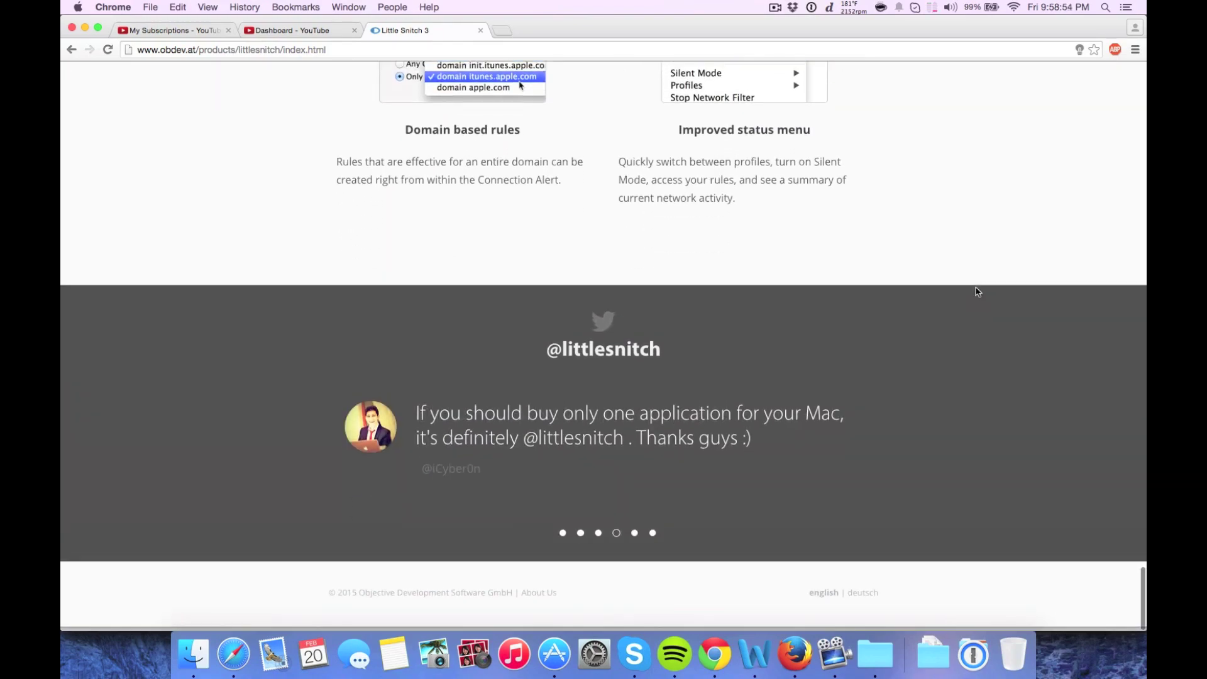
key("Home")
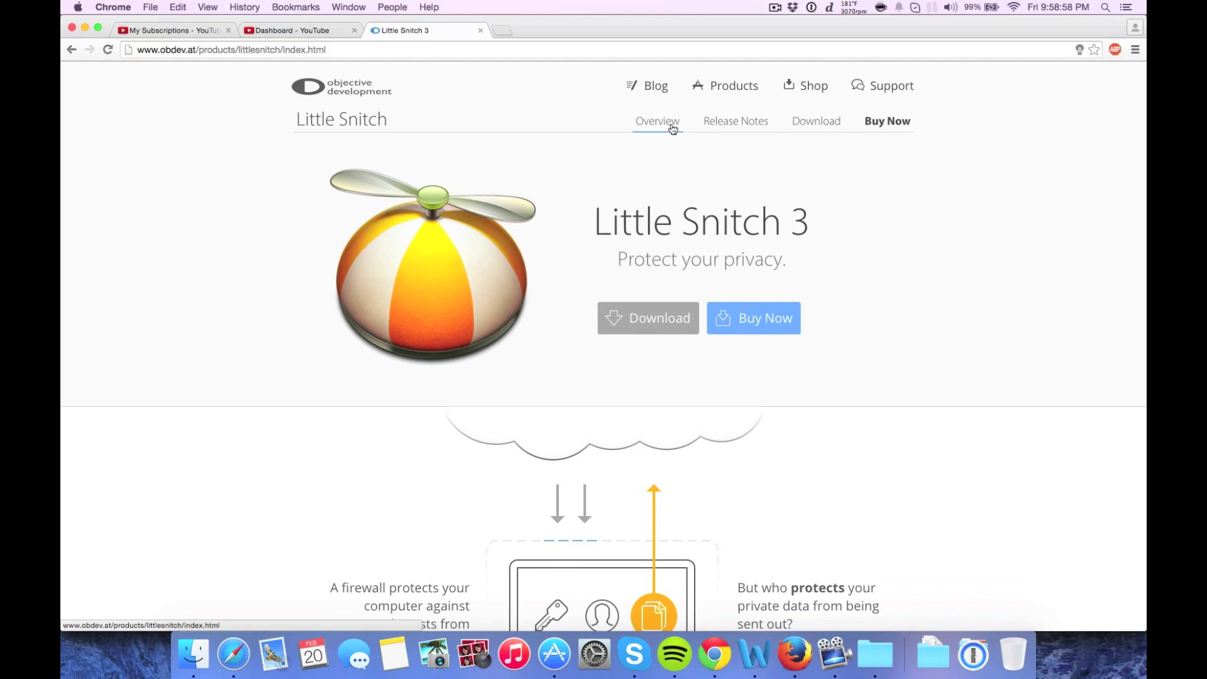
left_click(883, 121)
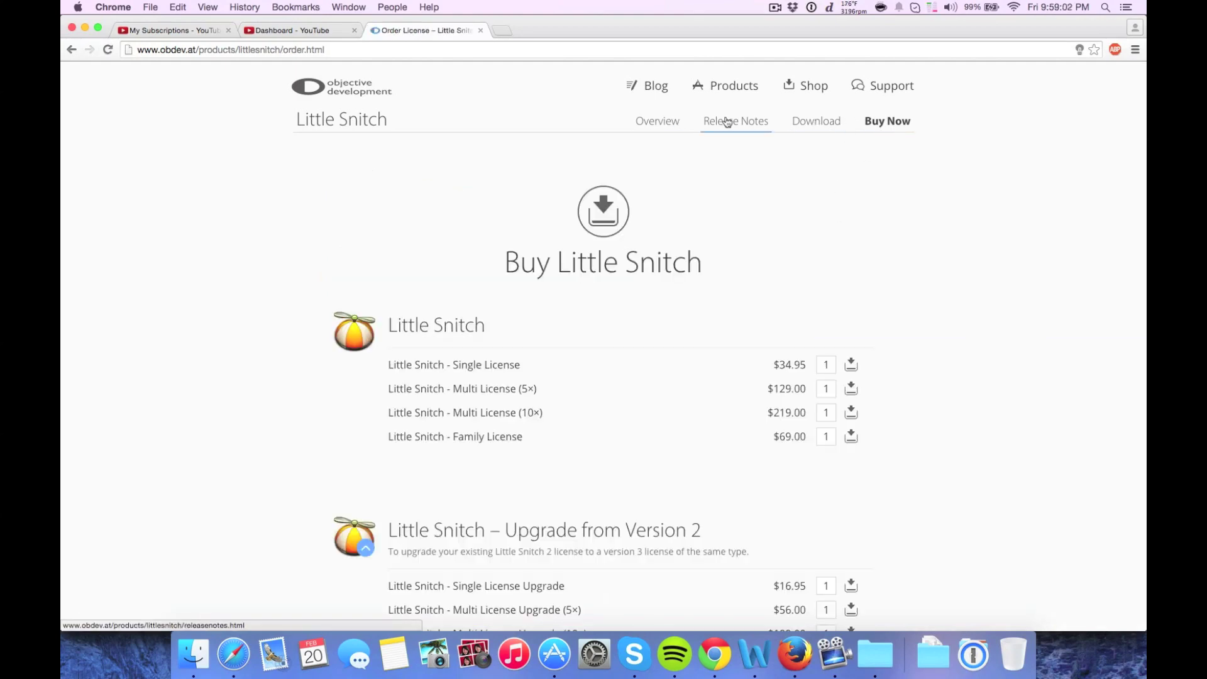
left_click(674, 121)
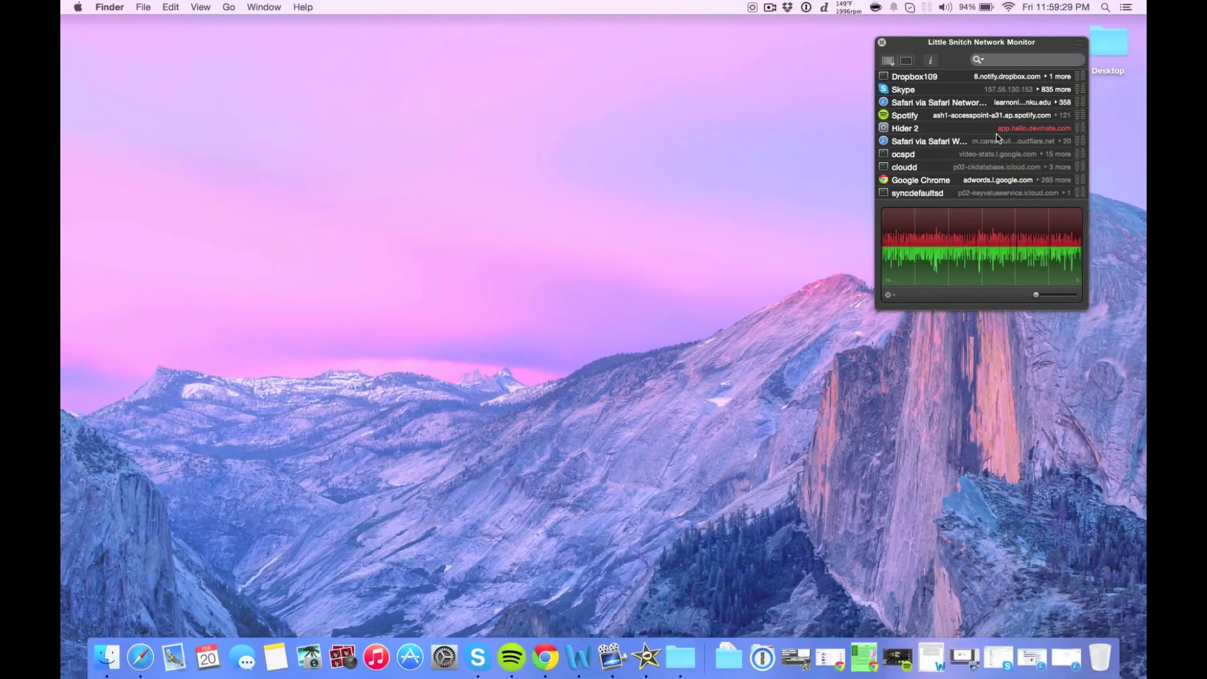